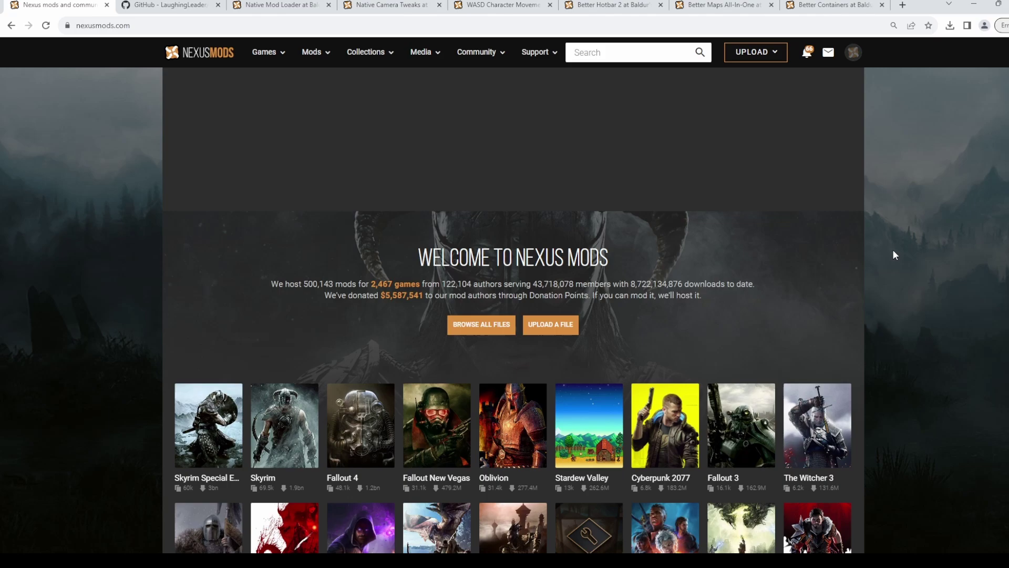
# Open the Baldur's Gate 3 section of Nexus Mods and browse to its More Mods listing
pyautogui.scroll(-2, 893, 254)
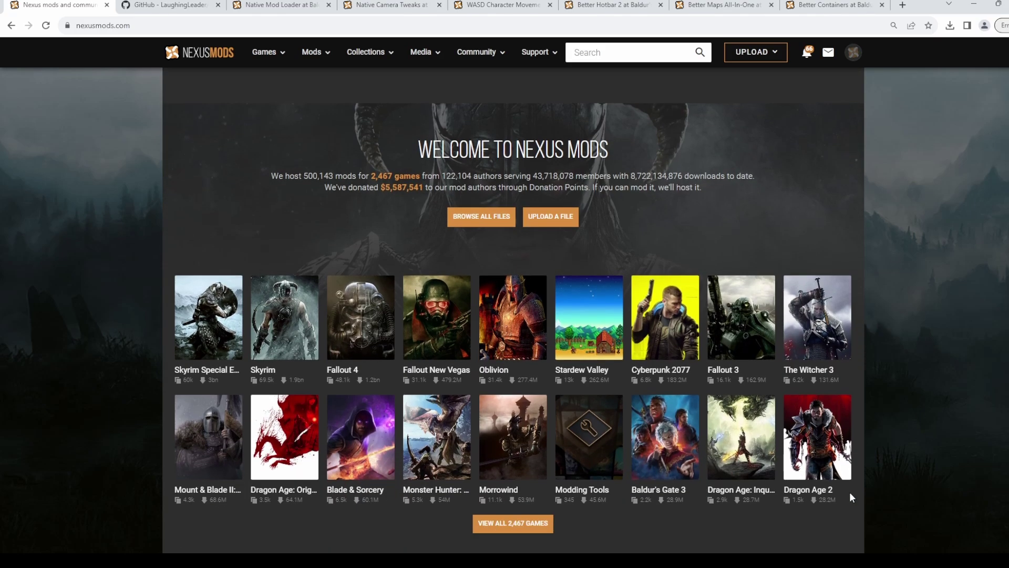
pyautogui.click(669, 494)
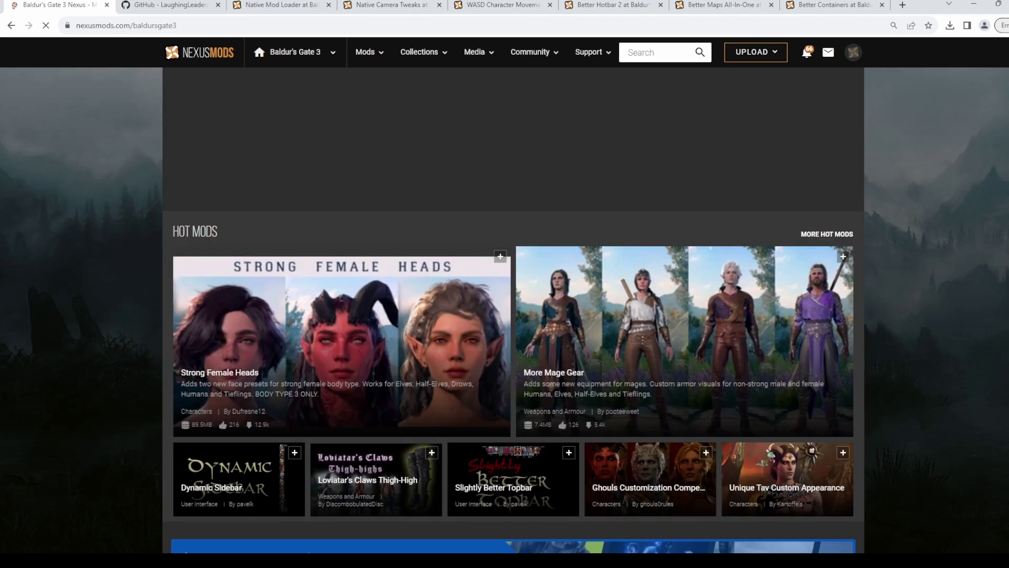
pyautogui.scroll(-4, 994, 345)
pyautogui.scroll(-3, 995, 345)
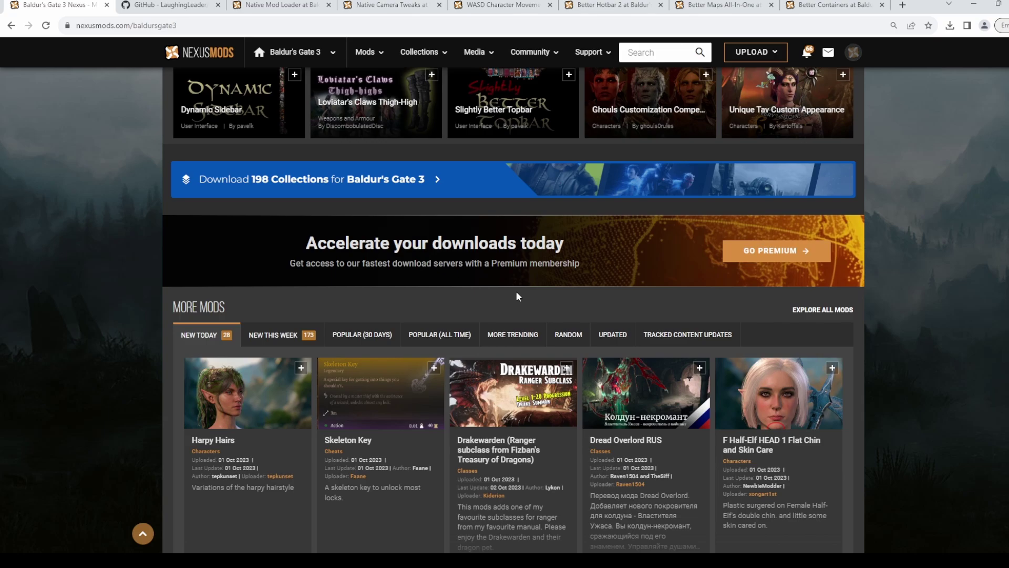
# Follow the BG3 Mod Manager setup instructions on GitHub to download the .NET Framework 4.7.2 Runtime
pyautogui.click(168, 5)
pyautogui.scroll(-3, 155, 205)
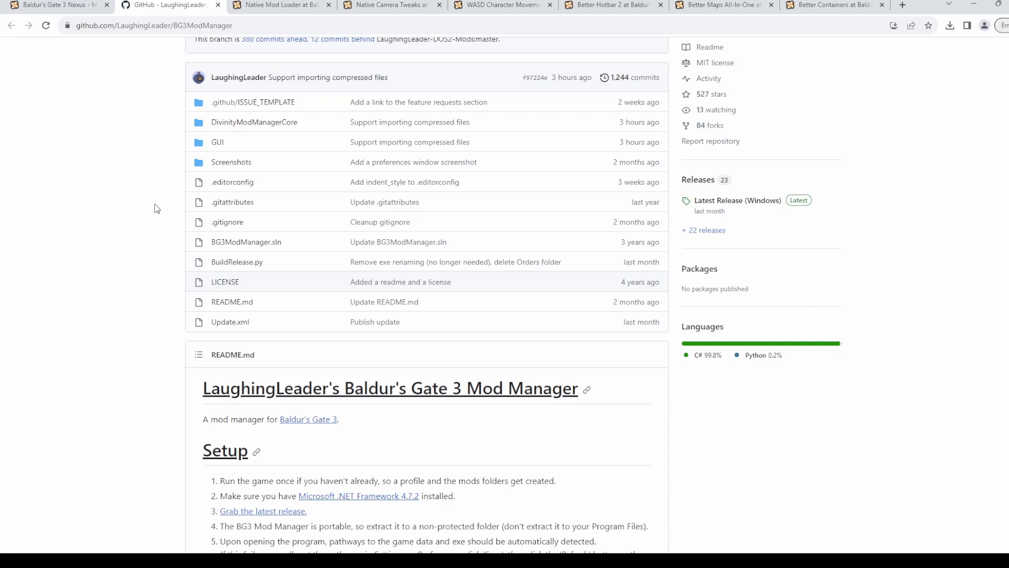
pyautogui.scroll(-4, 155, 203)
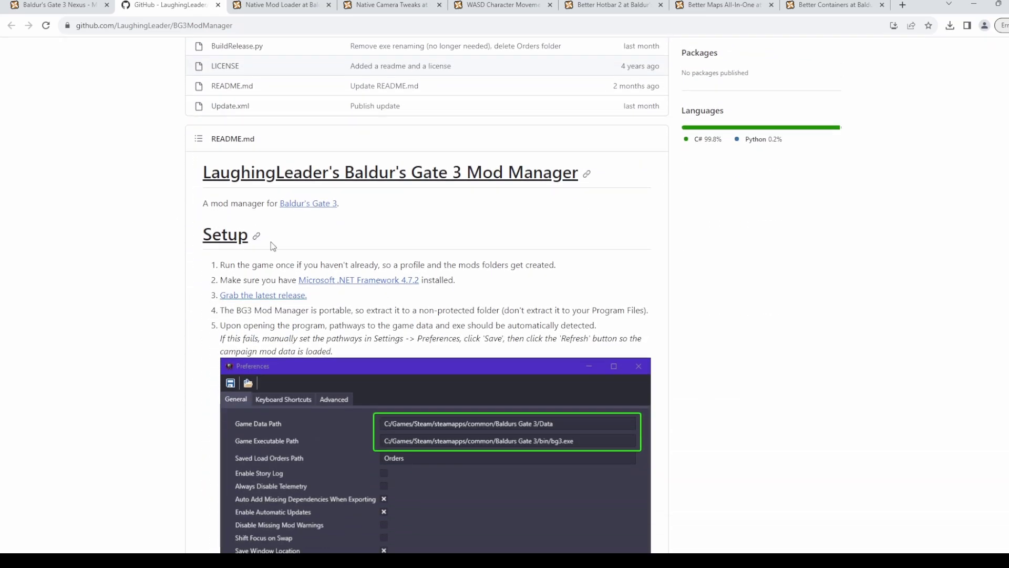
pyautogui.click(317, 281)
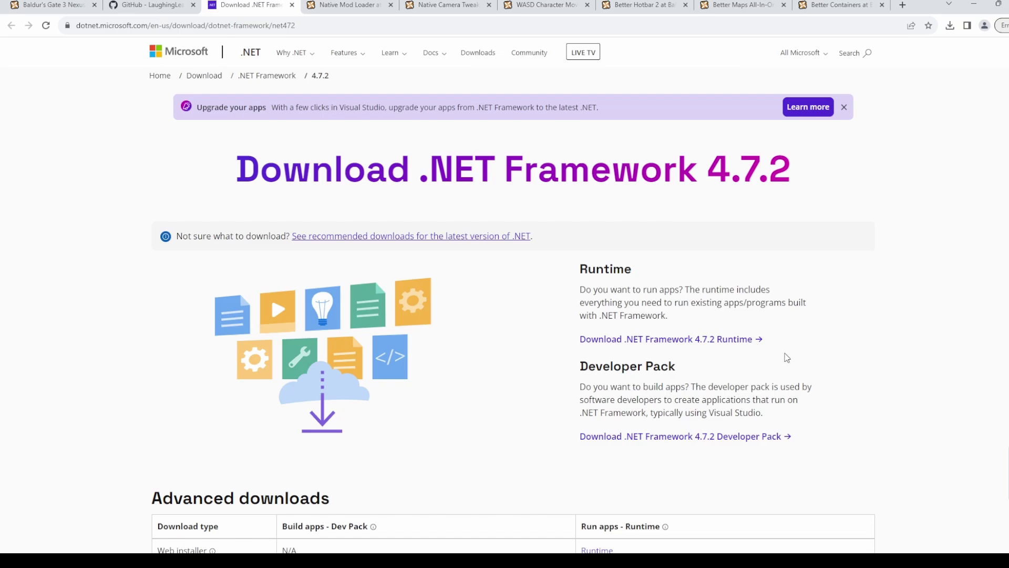
pyautogui.click(667, 339)
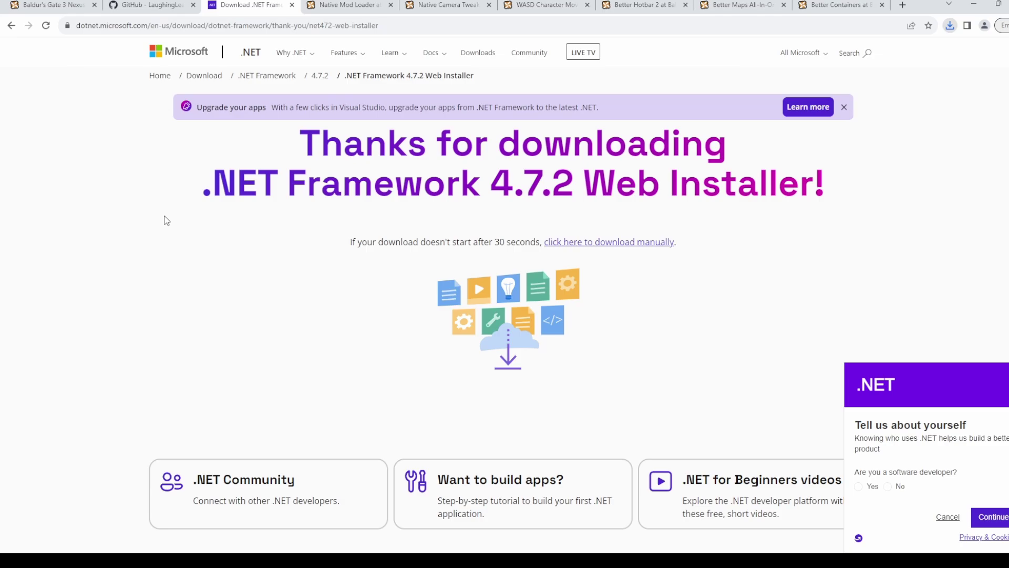
# Download the latest BG3 Mod Manager release from its GitHub readme, and return to the Baldur's Gate 3 Nexus Mods page
pyautogui.click(151, 5)
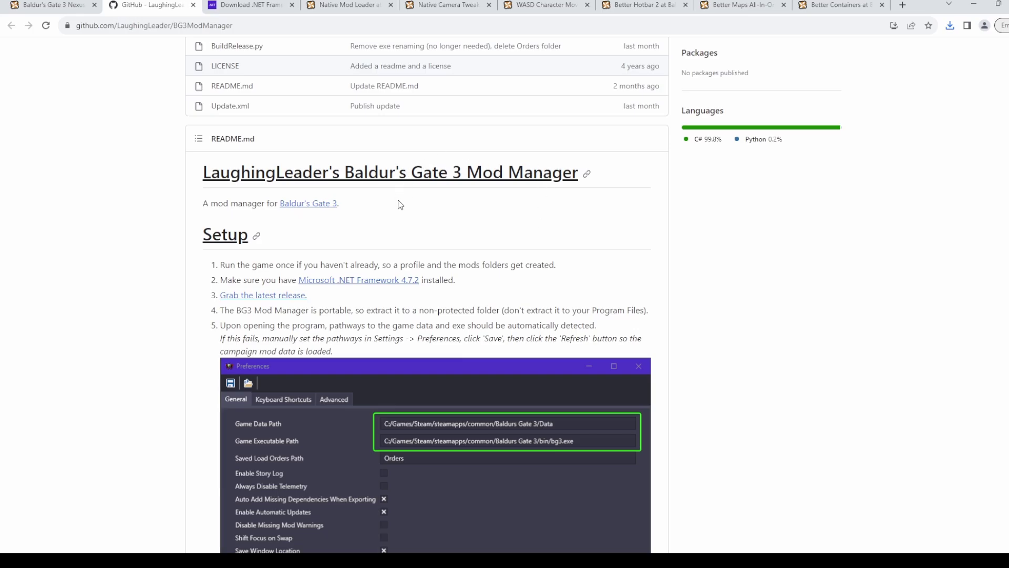
pyautogui.click(259, 298)
pyautogui.click(48, 5)
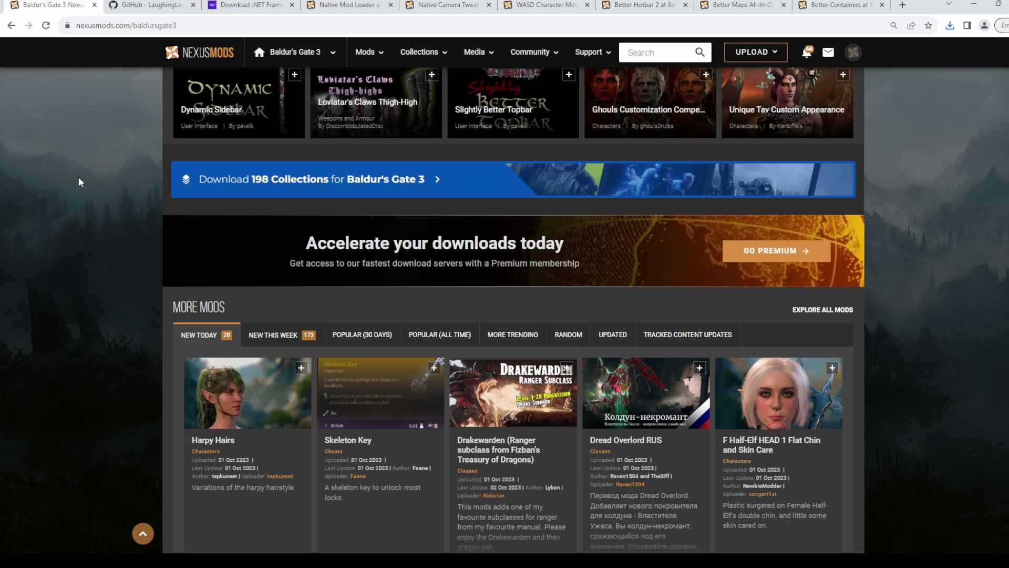
# Check the Native Mod Loader mod's requirements and manually download its NativeModLoader main file at the free download speed
pyautogui.hotkey('ctrl', '4')
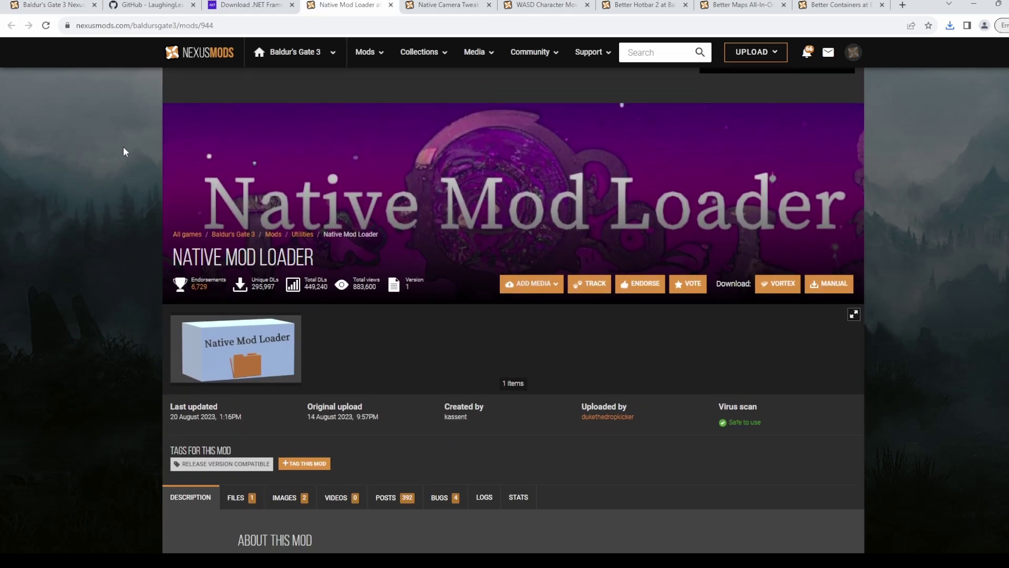
pyautogui.scroll(-7, 214, 277)
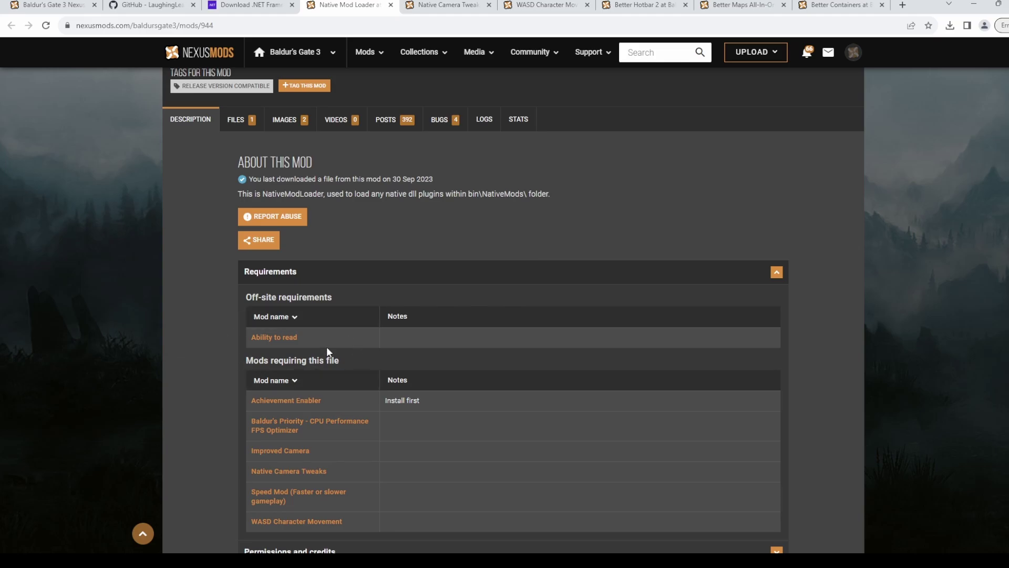
pyautogui.scroll(-2, 201, 248)
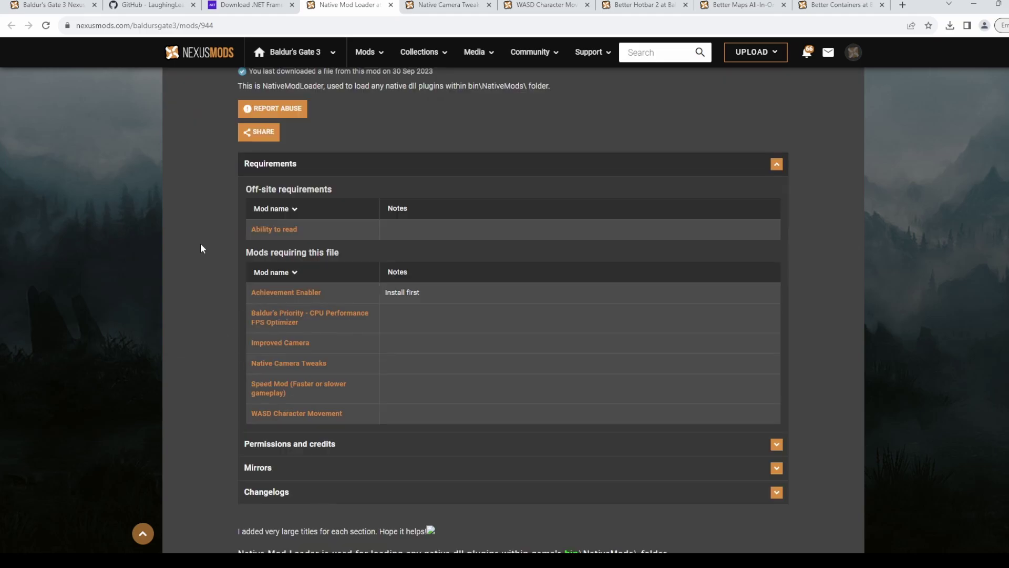
pyautogui.scroll(4, 201, 244)
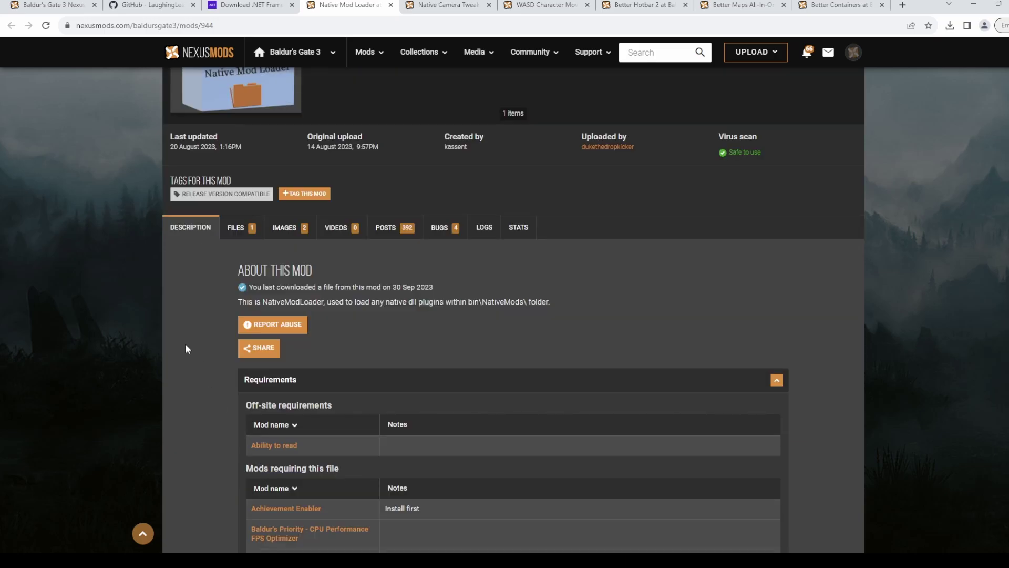
pyautogui.scroll(-1, 186, 344)
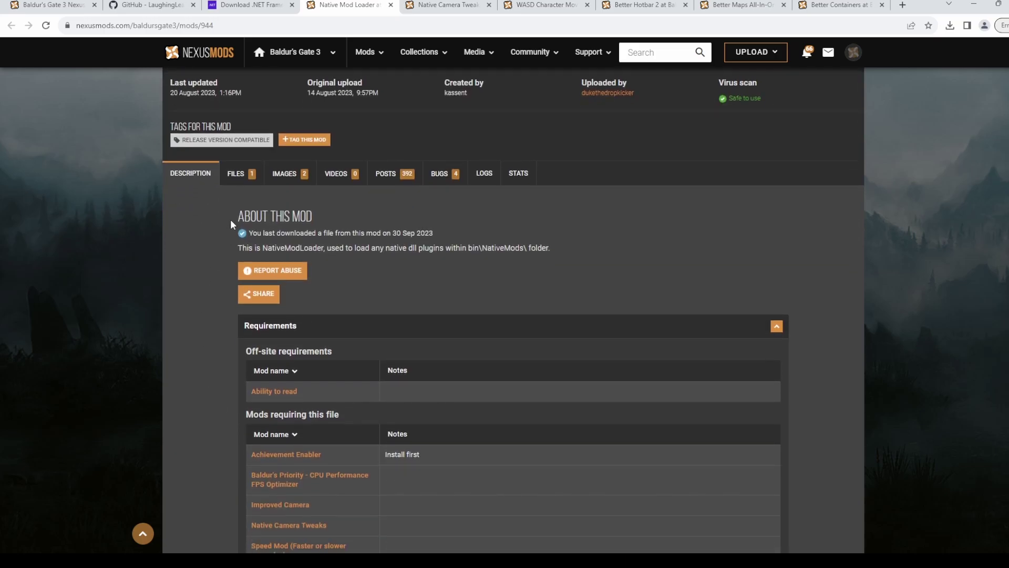
pyautogui.click(238, 172)
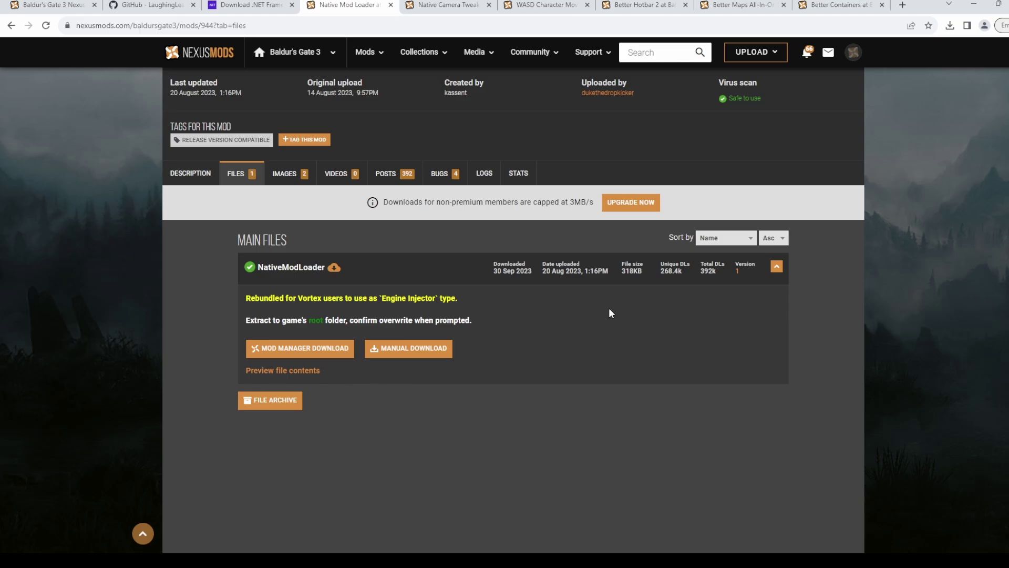
pyautogui.click(411, 356)
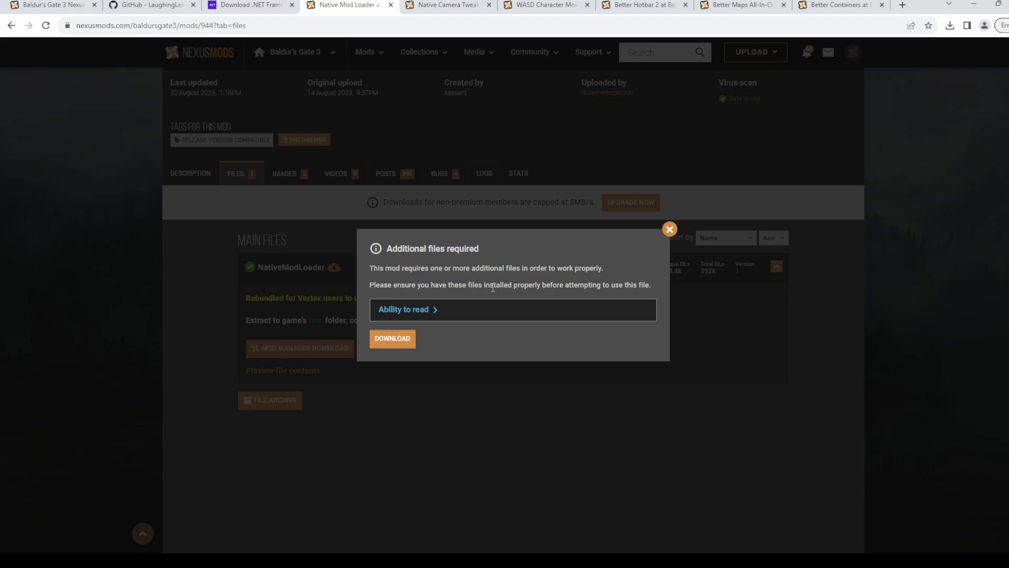
pyautogui.click(382, 340)
pyautogui.click(514, 350)
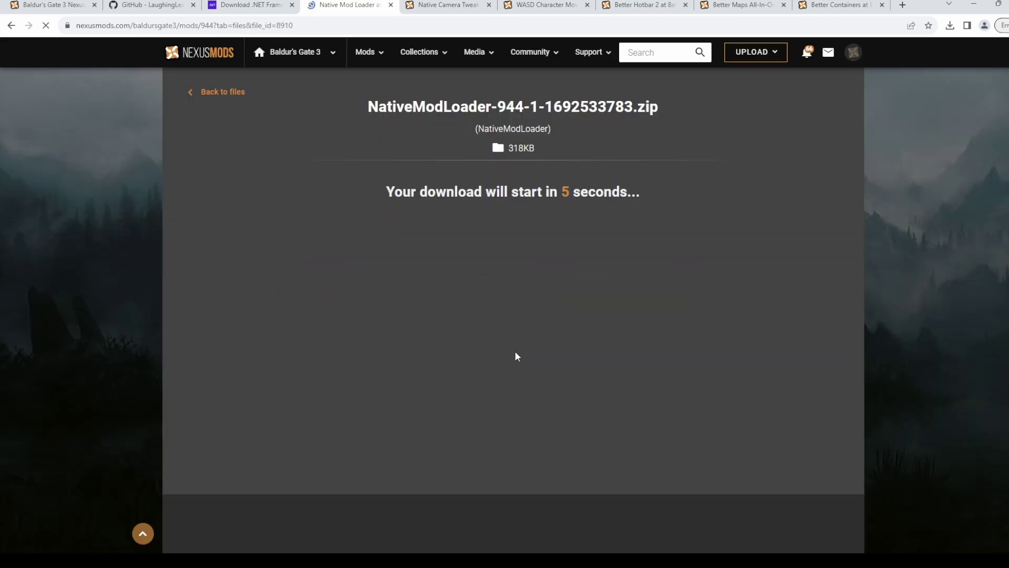
# Check the Native Camera Tweaks mod's requirements and manually download its main file
pyautogui.click(436, 11)
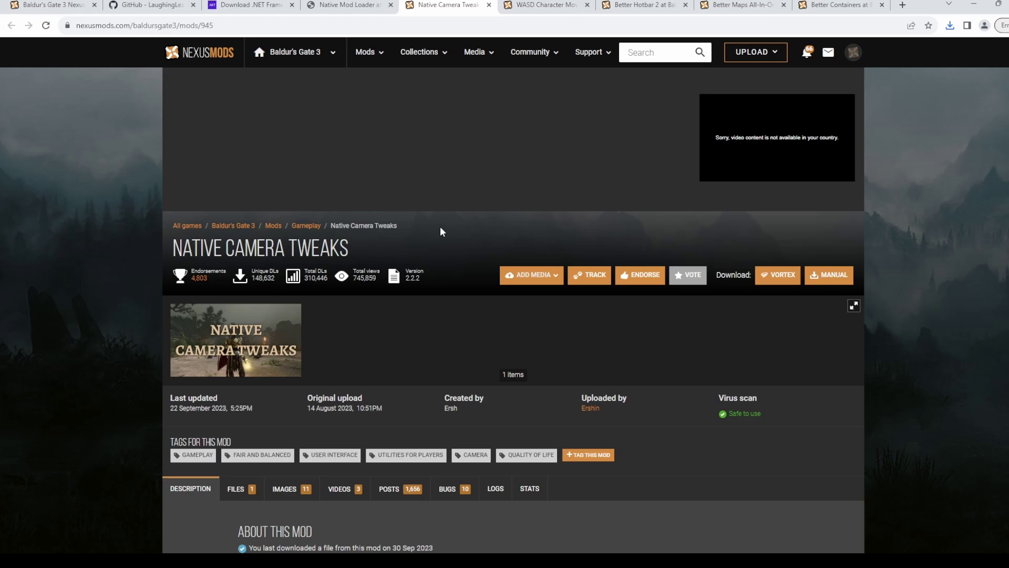
pyautogui.scroll(-8, 440, 227)
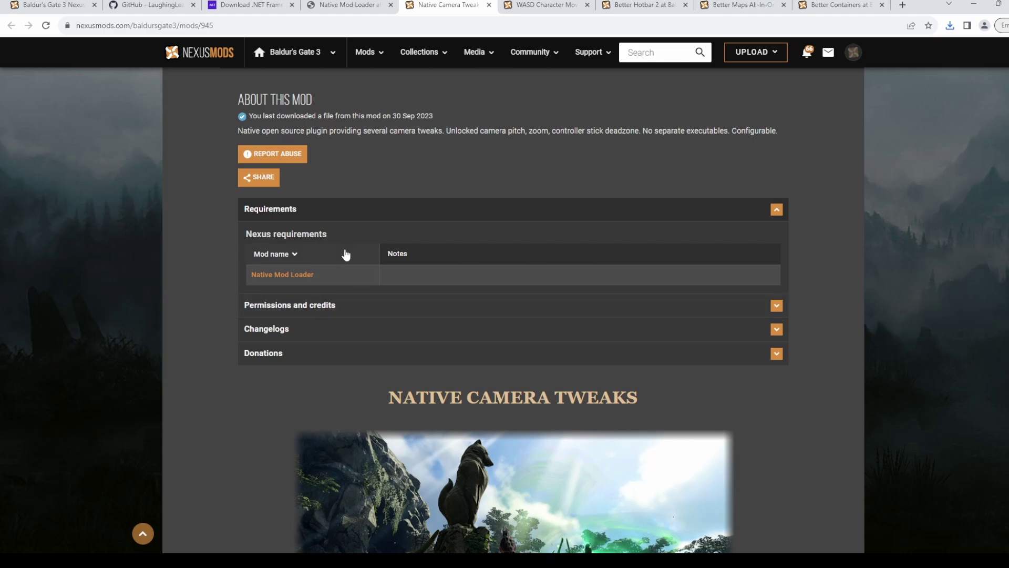
pyautogui.scroll(5, 375, 266)
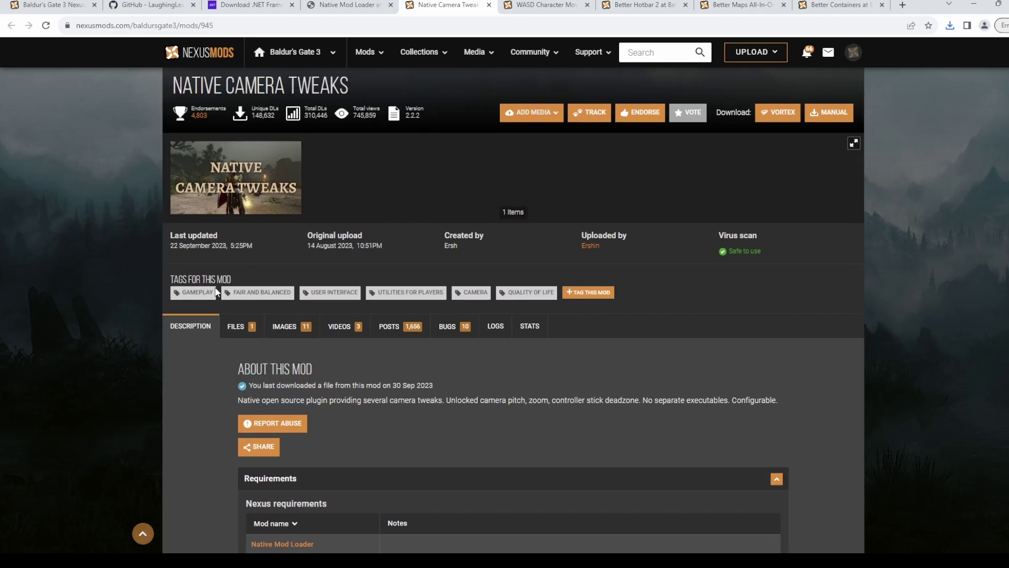
pyautogui.click(240, 337)
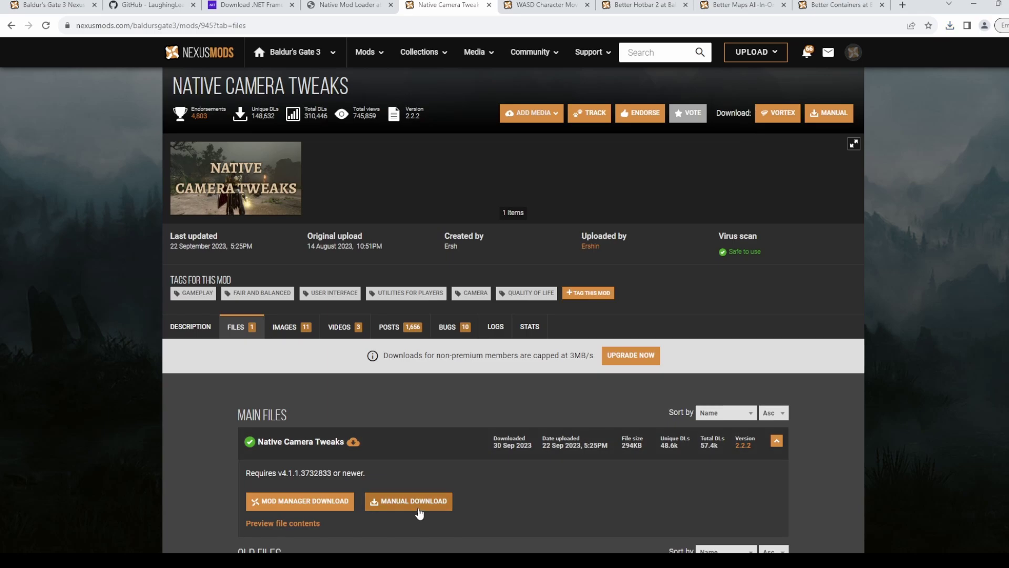
# Open the WASD Character Movement mod page and bring up its list of downloadable files
pyautogui.click(536, 6)
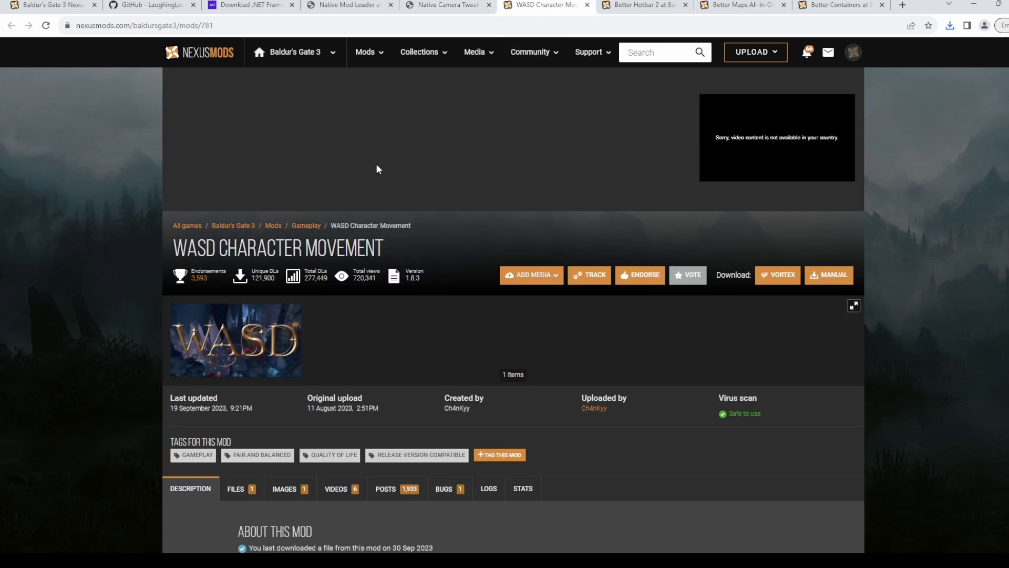
pyautogui.scroll(-5, 389, 346)
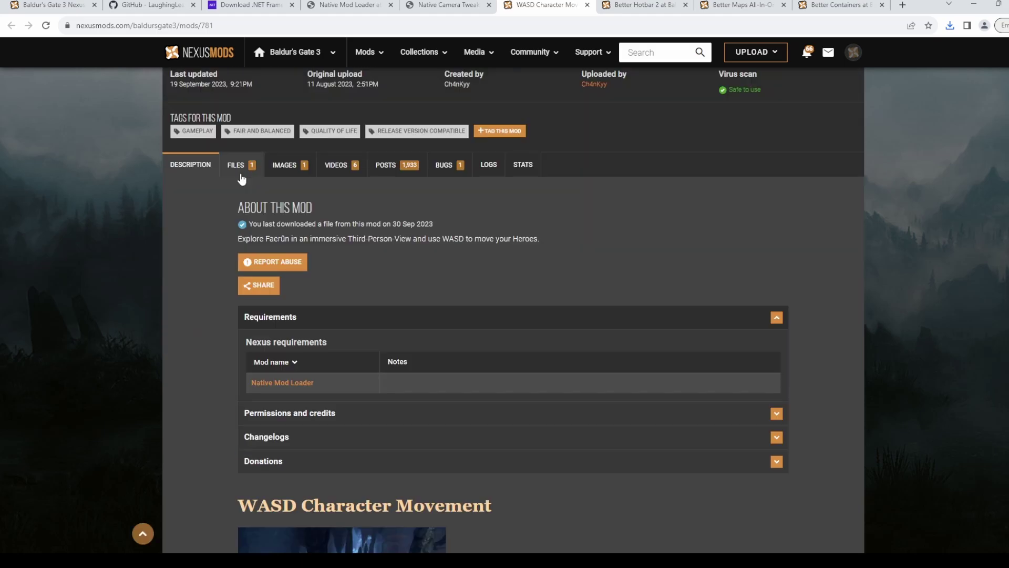
pyautogui.click(241, 179)
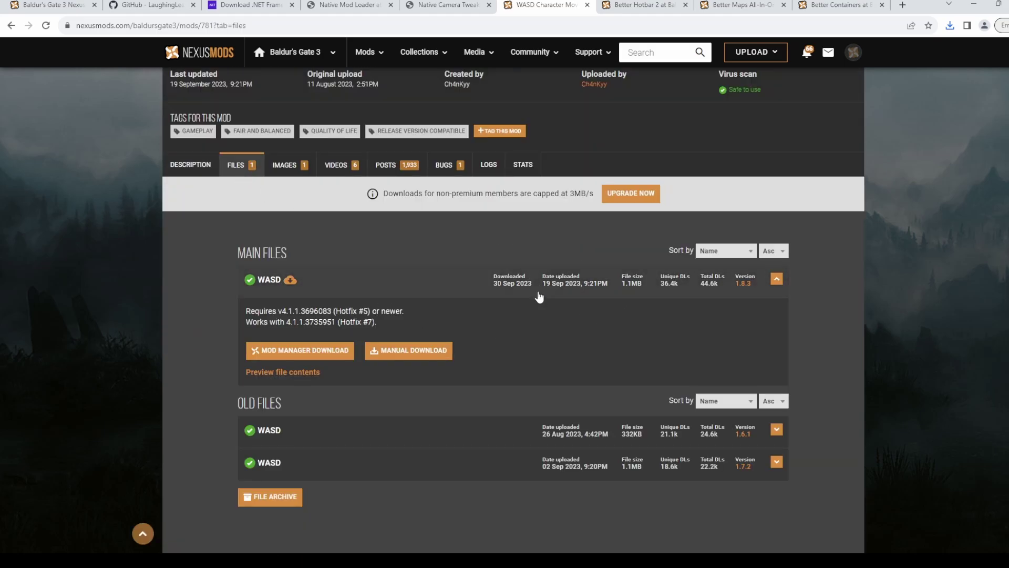
# Open the Better Hotbar 2 mod page and read its features, installation and compatibility notes
pyautogui.hotkey('ctrl', 'Tab')
pyautogui.scroll(-5, 472, 261)
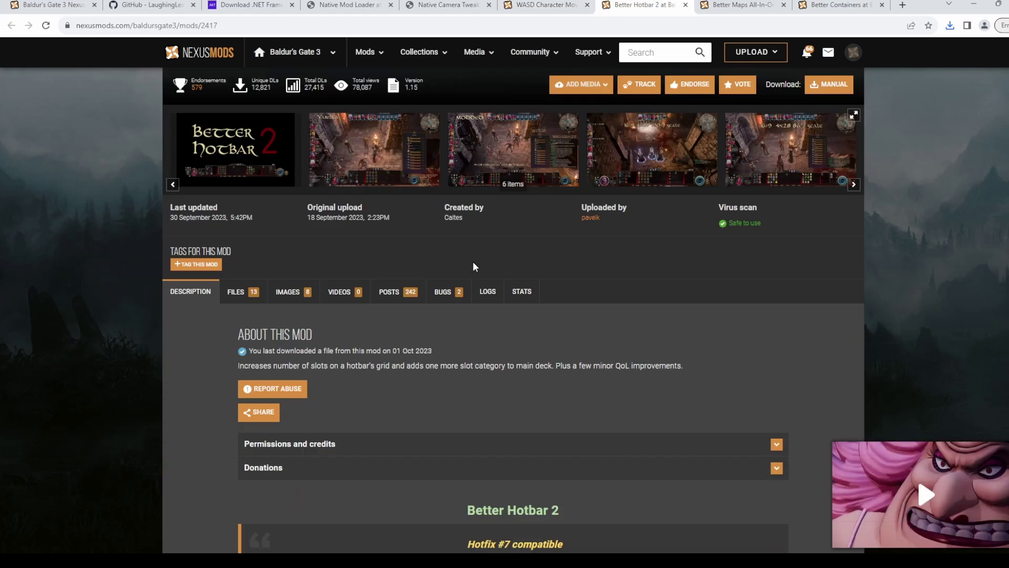
pyautogui.scroll(-13, 473, 267)
pyautogui.scroll(8, 473, 267)
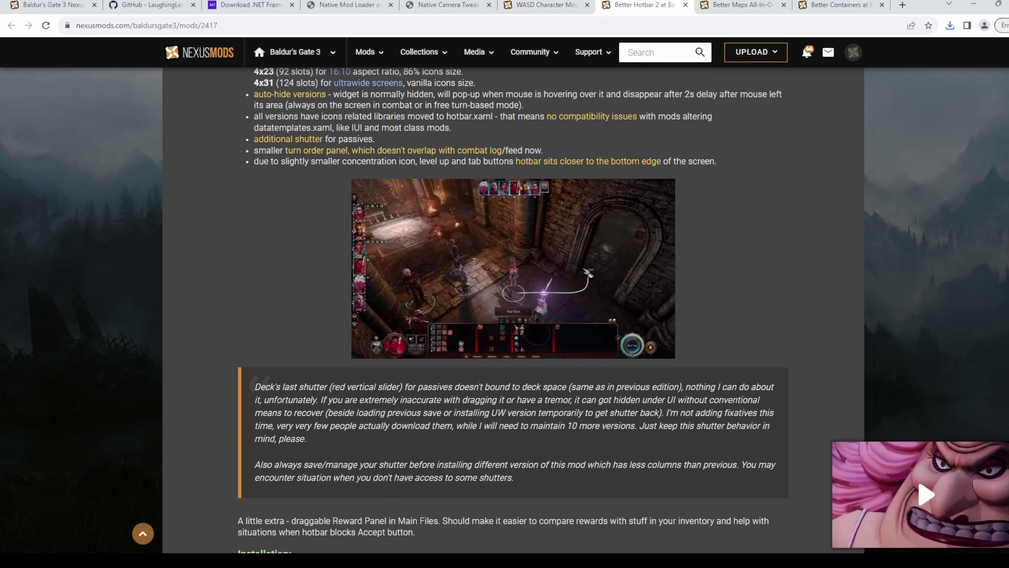
pyautogui.scroll(3, 473, 266)
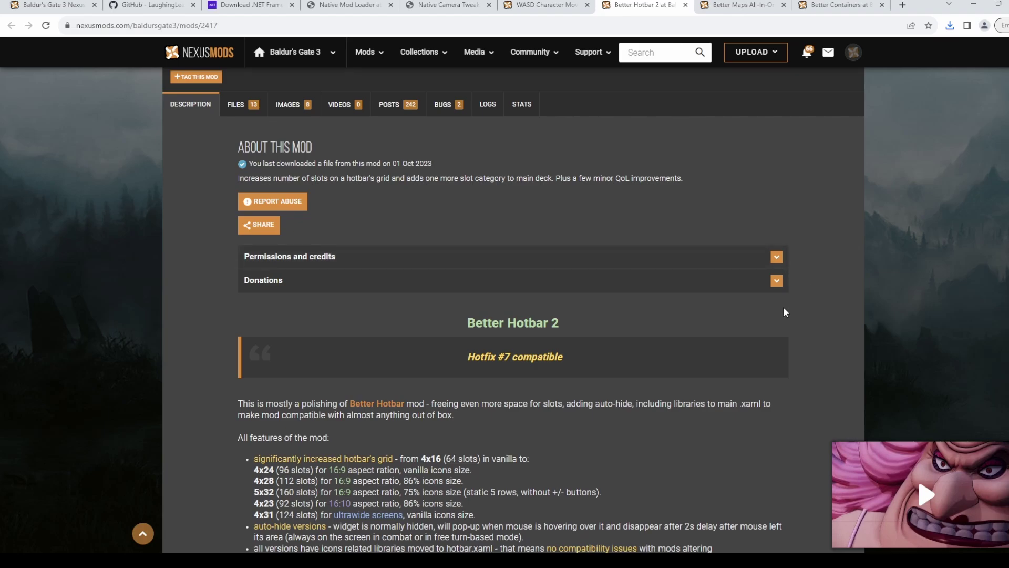
pyautogui.scroll(-5, 784, 310)
pyautogui.scroll(-10, 784, 307)
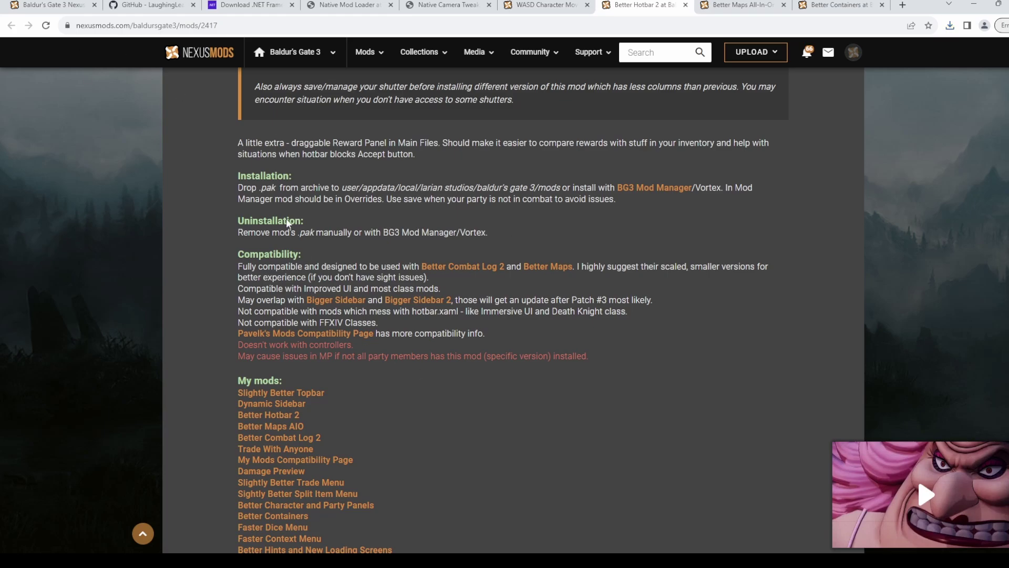
# Revisit the BG3 Mod Manager GitHub page, and manually download the Better Hotbar 2 16to10 4x23 grid 0.86 AutoHide file
pyautogui.click(153, 5)
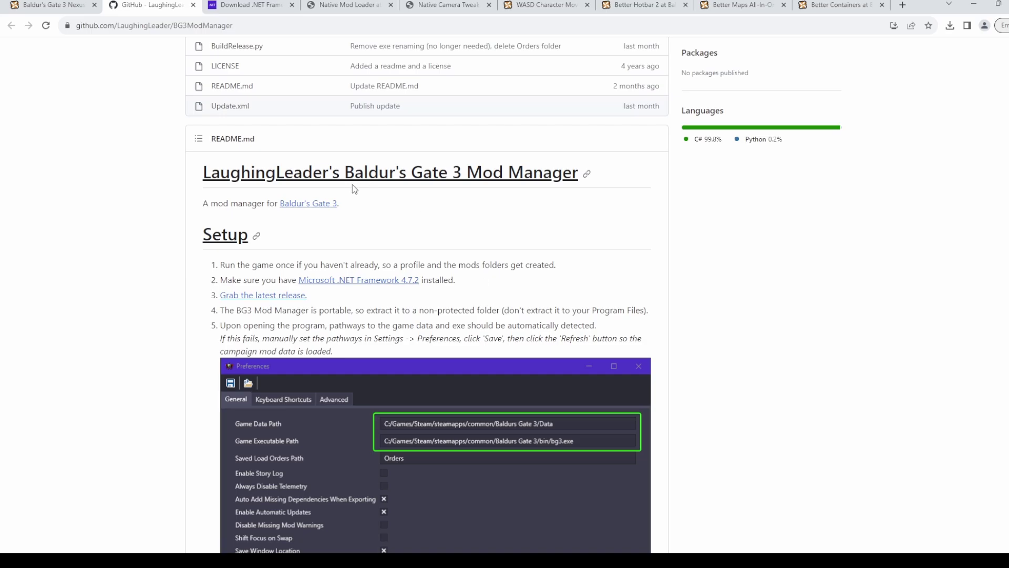
pyautogui.click(644, 5)
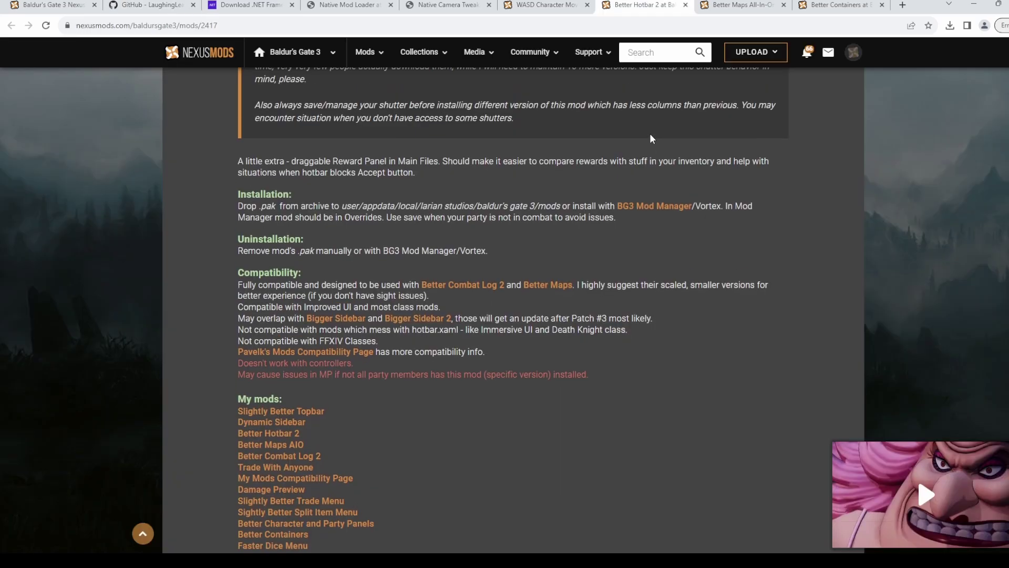
pyautogui.scroll(15, 650, 136)
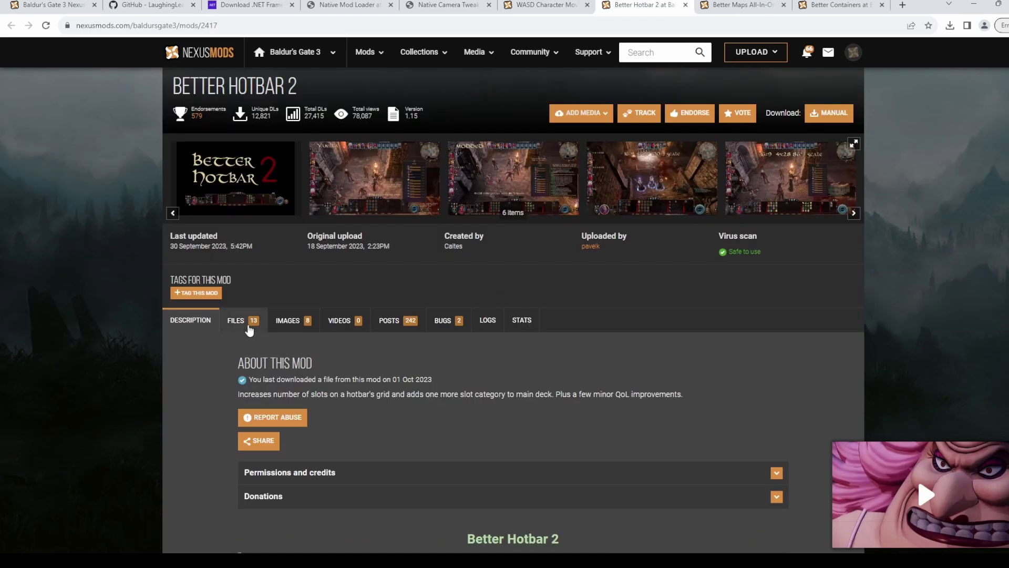
pyautogui.click(249, 327)
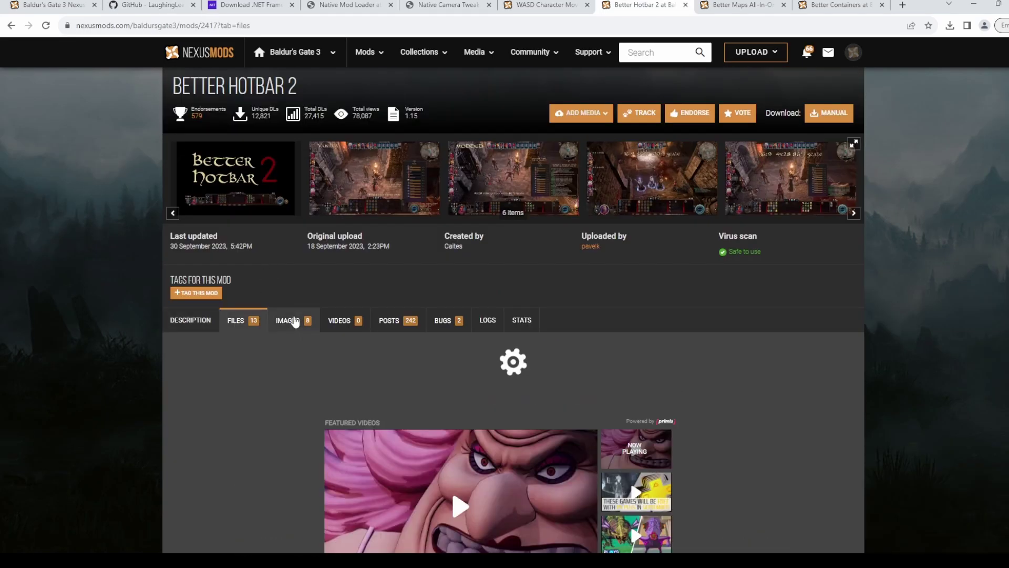
pyautogui.scroll(-5, 282, 317)
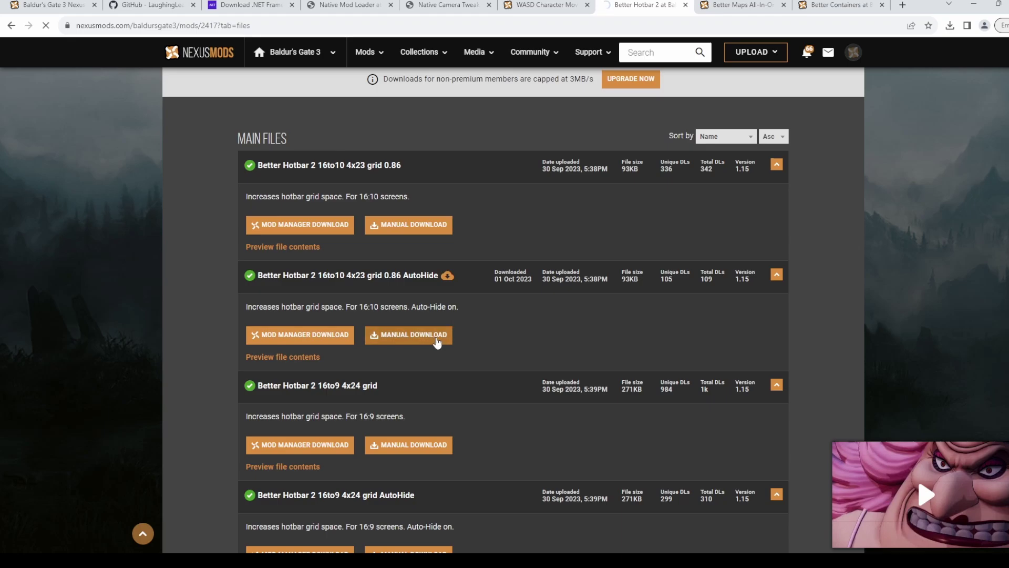
# Open the Better Maps All-In-One mod page and read its description, installation and compatibility notes
pyautogui.hotkey('ctrl', 'Tab')
pyautogui.scroll(-5, 341, 351)
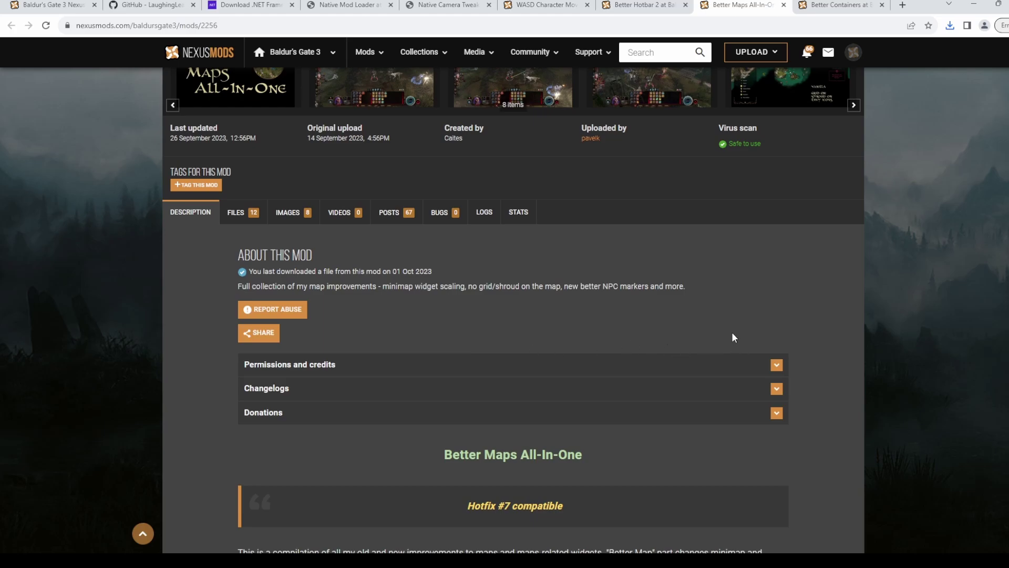
pyautogui.scroll(-10, 732, 332)
pyautogui.scroll(-11, 733, 333)
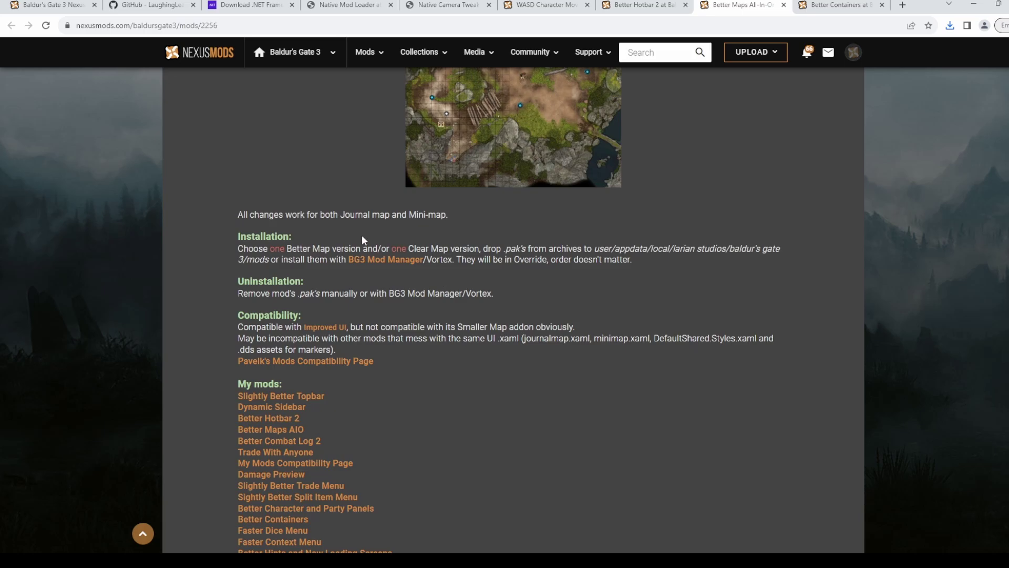
# Bring up the Better Maps All-In-One mod's list of downloadable files and locate the Better Map 0.7 scale file
pyautogui.scroll(20, 362, 234)
pyautogui.scroll(-2, 288, 342)
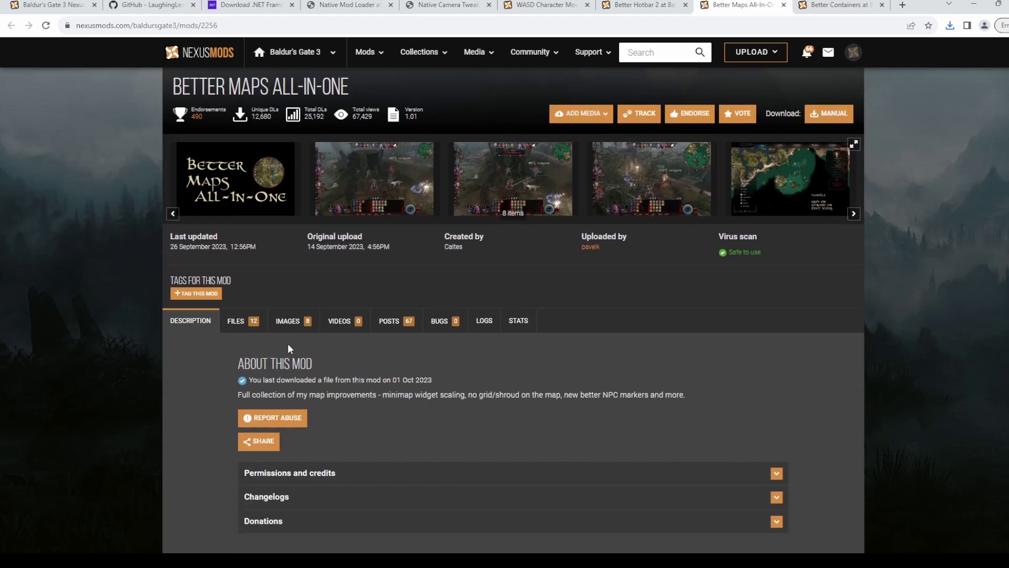
pyautogui.click(258, 333)
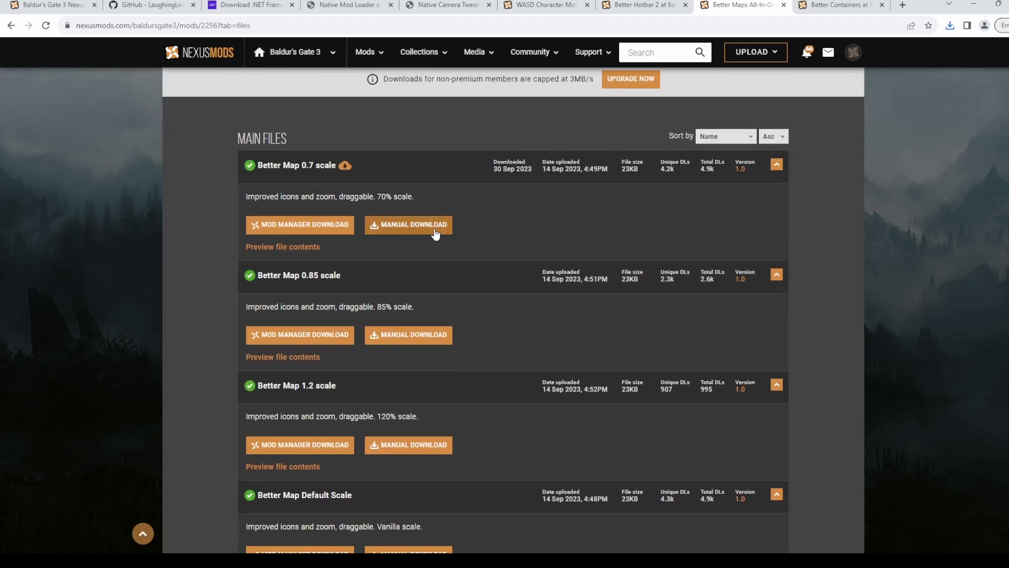
# Read the Better Containers mod's description, installation and compatibility notes, and bring up its list of downloadable files
pyautogui.hotkey('ctrl', 'Tab')
pyautogui.scroll(-5, 648, 313)
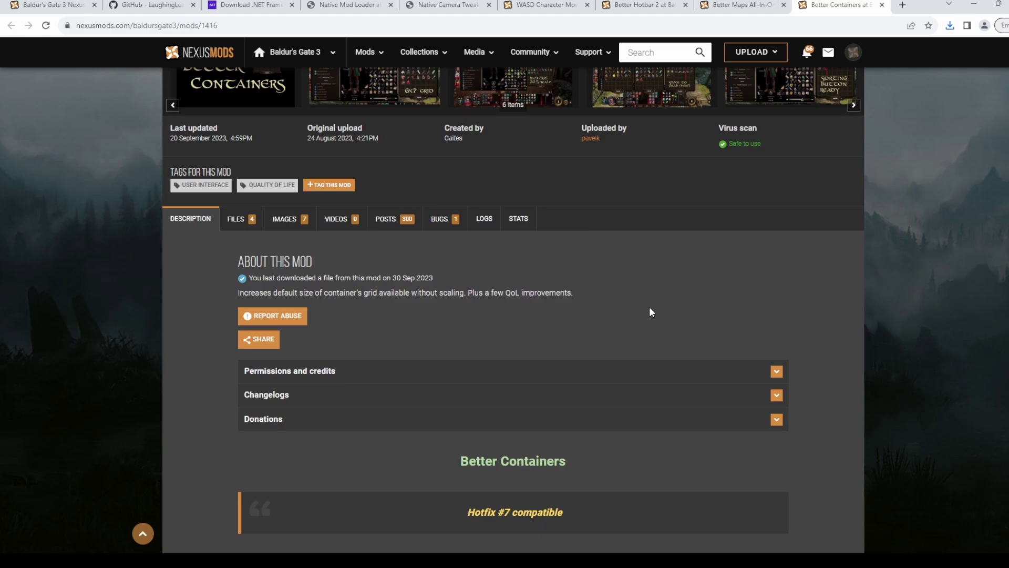
pyautogui.scroll(-15, 650, 311)
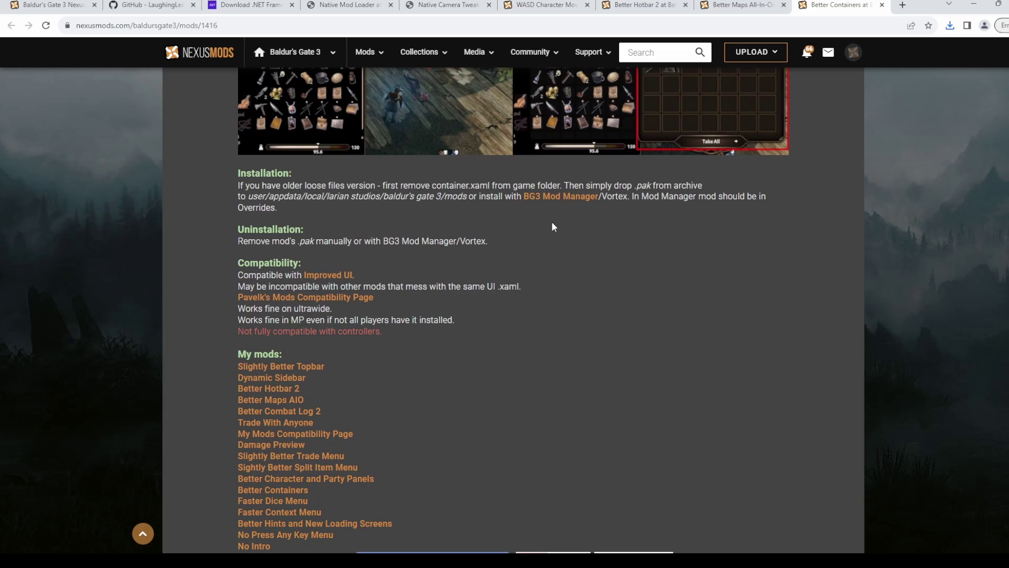
pyautogui.scroll(15, 551, 222)
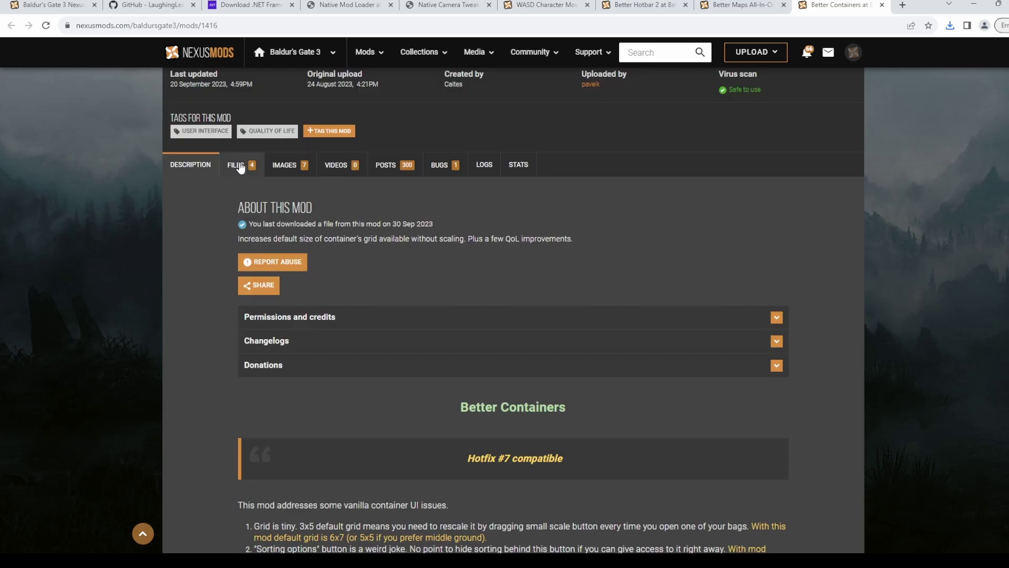
pyautogui.click(235, 165)
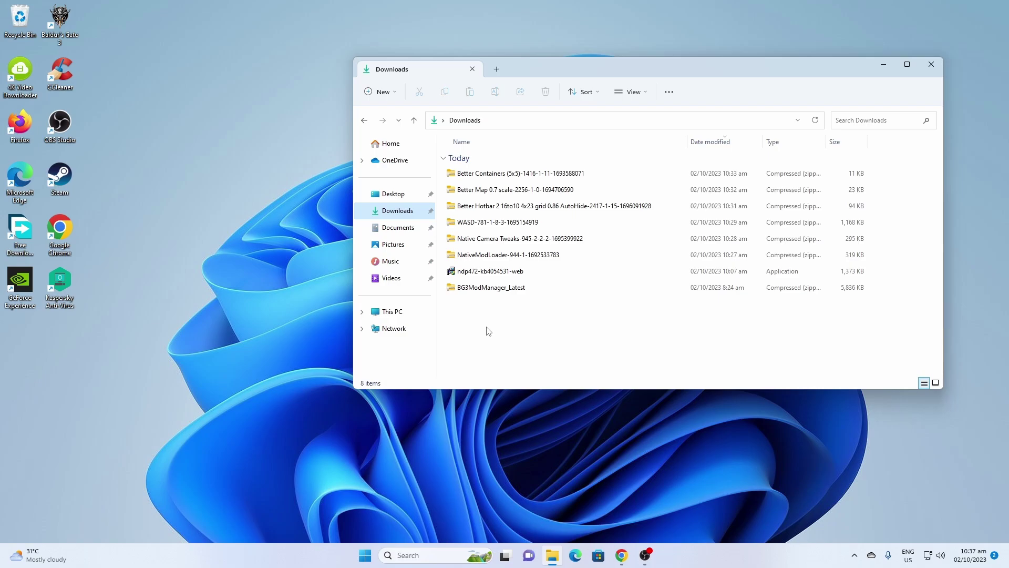
# Extract the BG3ModManager_Latest and NativeModLoader archives in Downloads with 7-Zip, each into a folder named after its archive
pyautogui.rightClick(493, 288)
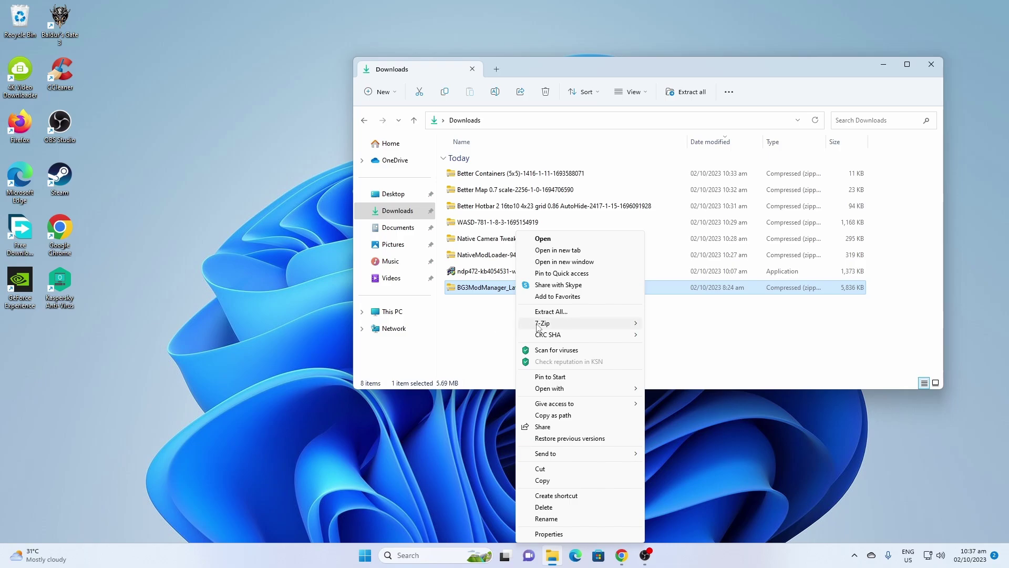
pyautogui.moveTo(581, 326)
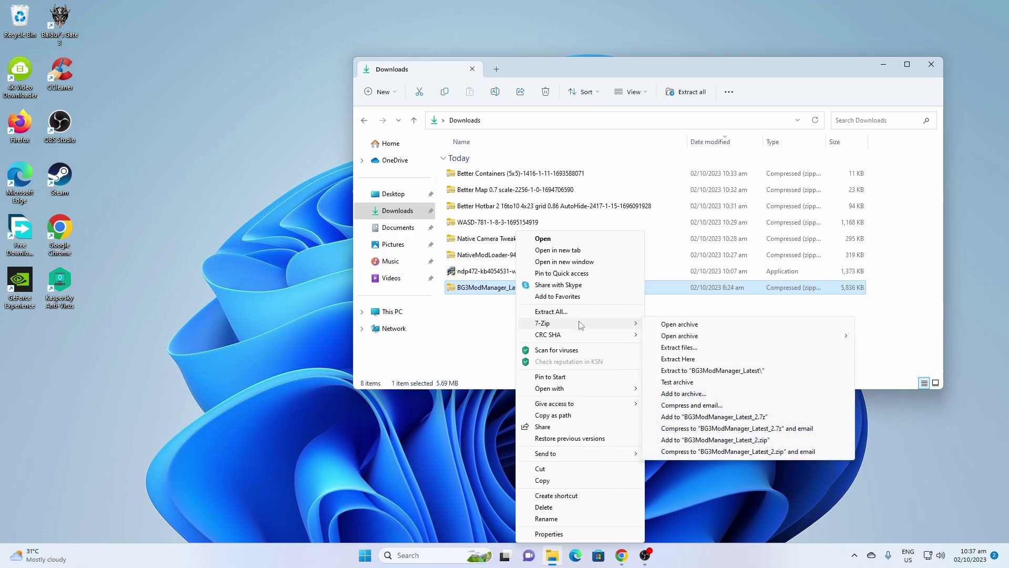
pyautogui.click(696, 372)
pyautogui.rightClick(567, 257)
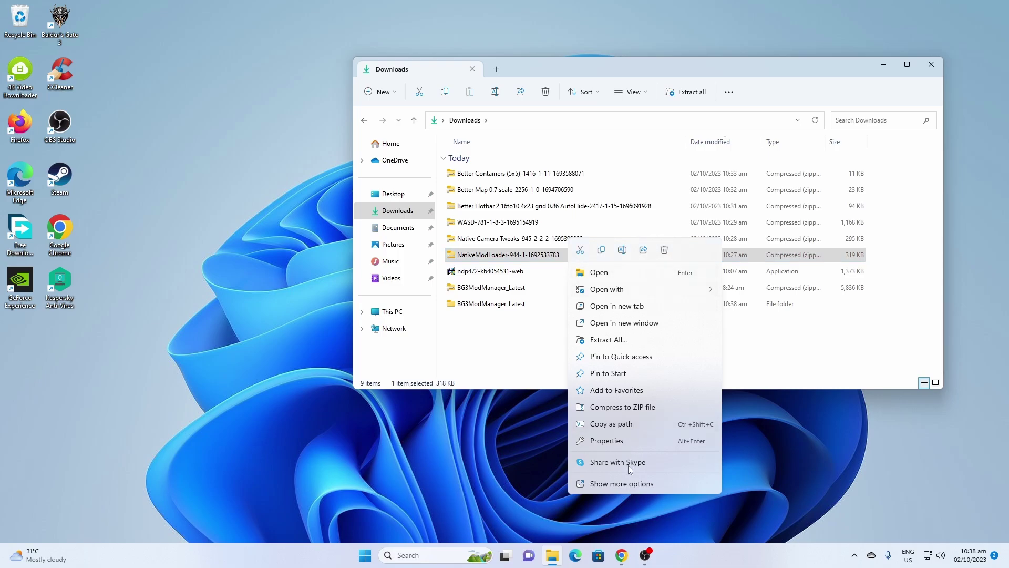
pyautogui.click(630, 483)
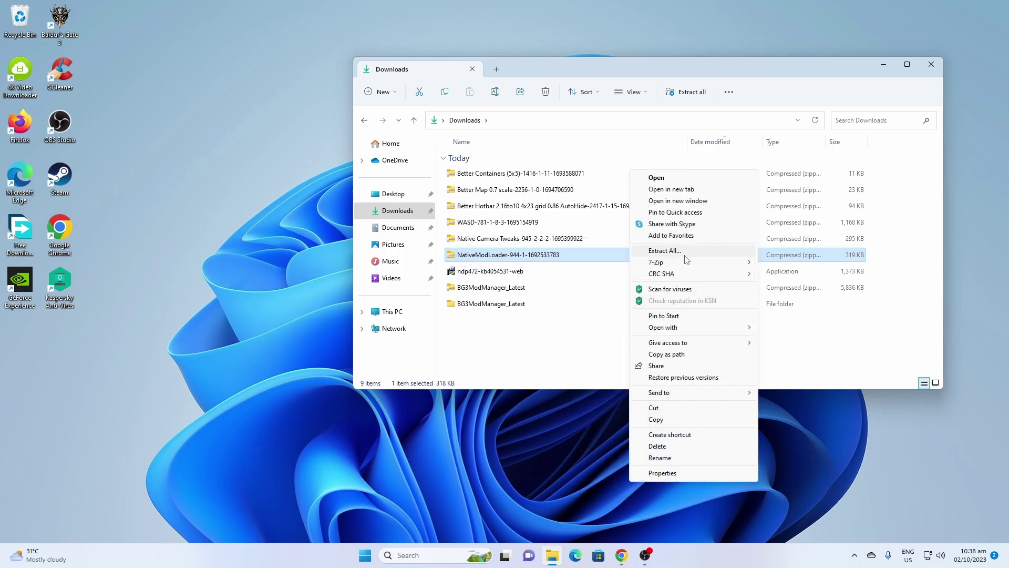
pyautogui.moveTo(686, 264)
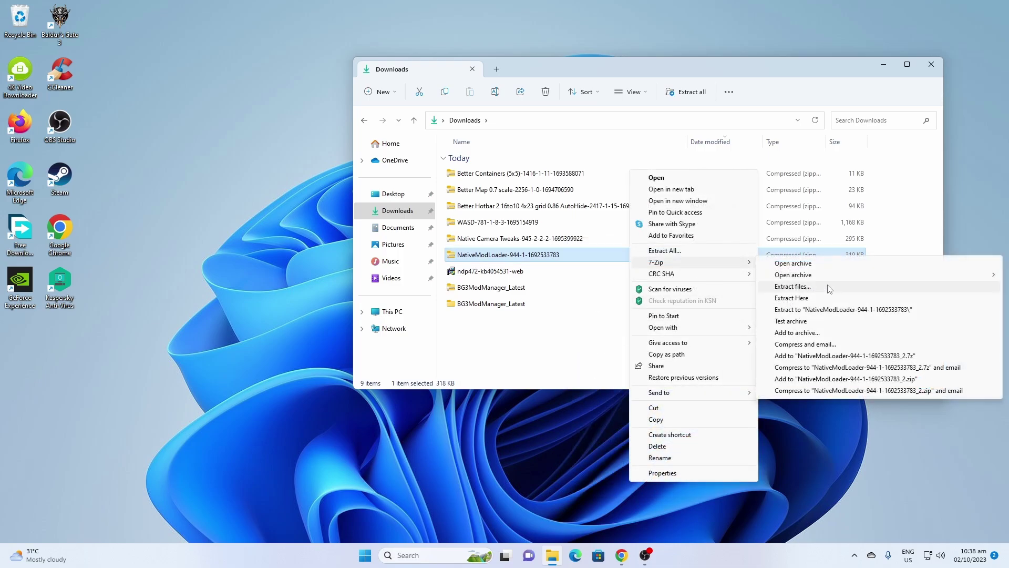
pyautogui.click(850, 311)
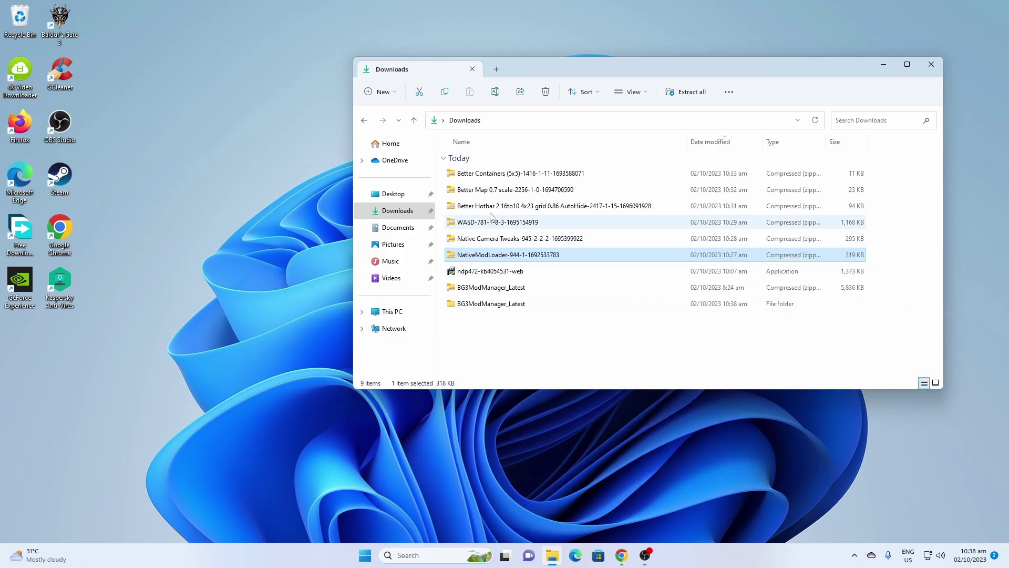
# Extract the Native Camera Tweaks and WASD archives with 7-Zip, each into its own folder in Downloads
pyautogui.click(492, 241)
pyautogui.rightClick(492, 241)
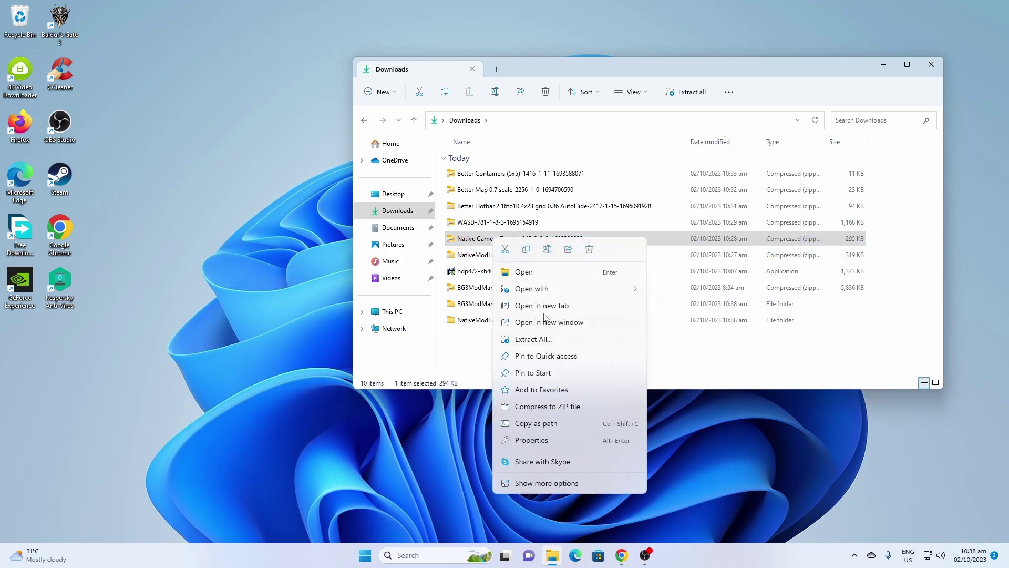
pyautogui.click(542, 483)
pyautogui.moveTo(620, 264)
pyautogui.click(736, 311)
pyautogui.rightClick(500, 222)
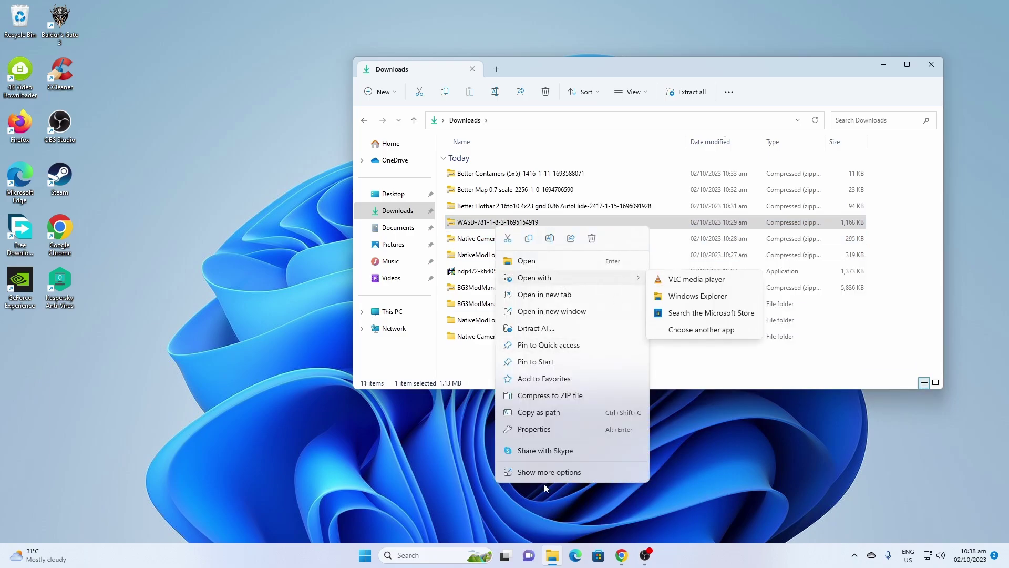
pyautogui.click(547, 469)
pyautogui.click(736, 311)
# Extract the Better Hotbar 2 and Better Map 0.7 scale archives with 7-Zip into their own folders in Downloads
pyautogui.rightClick(501, 208)
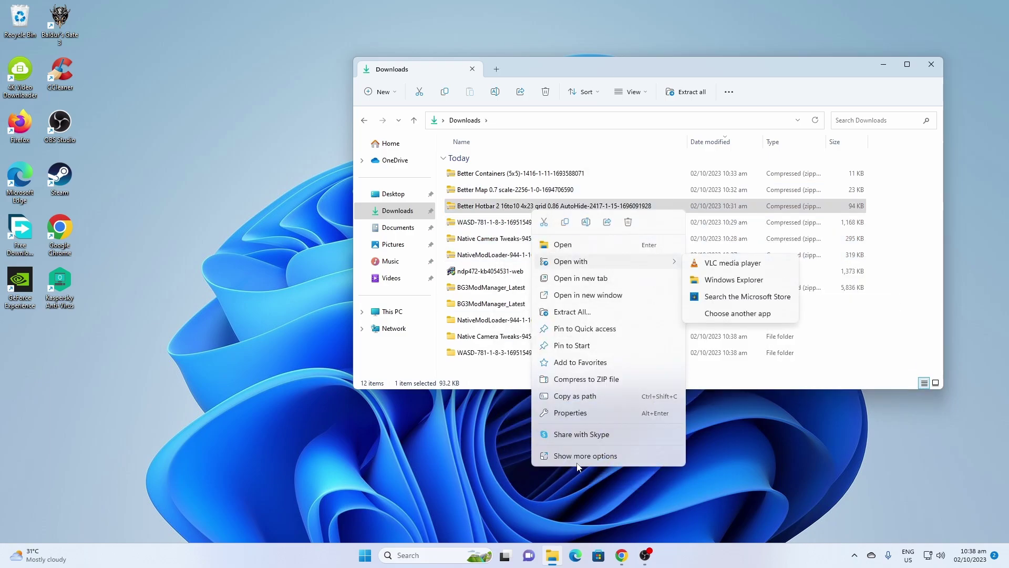
pyautogui.click(547, 458)
pyautogui.moveTo(620, 230)
pyautogui.click(414, 279)
pyautogui.rightClick(493, 191)
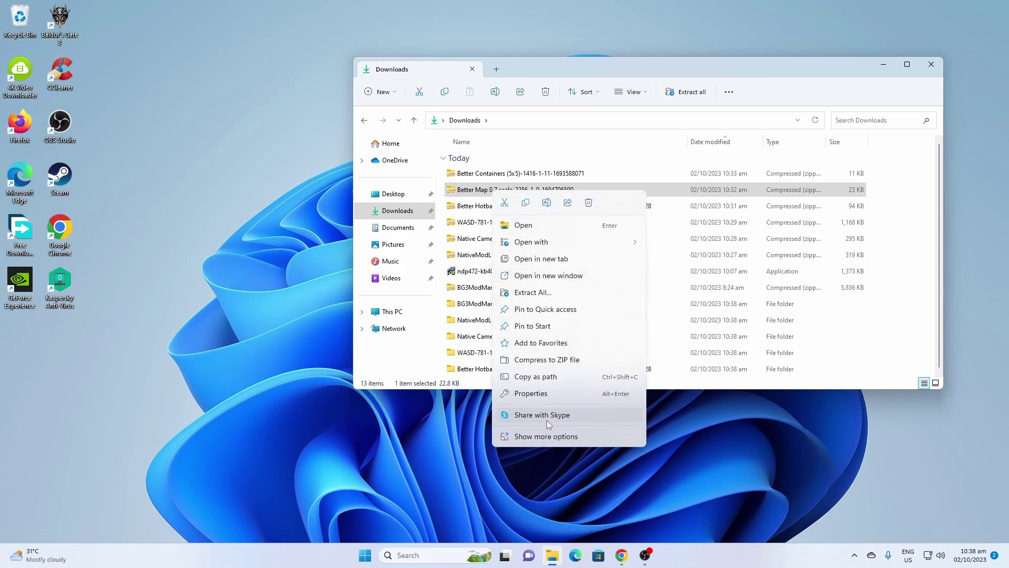
pyautogui.click(547, 436)
pyautogui.click(728, 265)
# Extract the Better Containers (5x5) archive with 7-Zip into its own folder and check the extracted folders in Downloads
pyautogui.rightClick(533, 177)
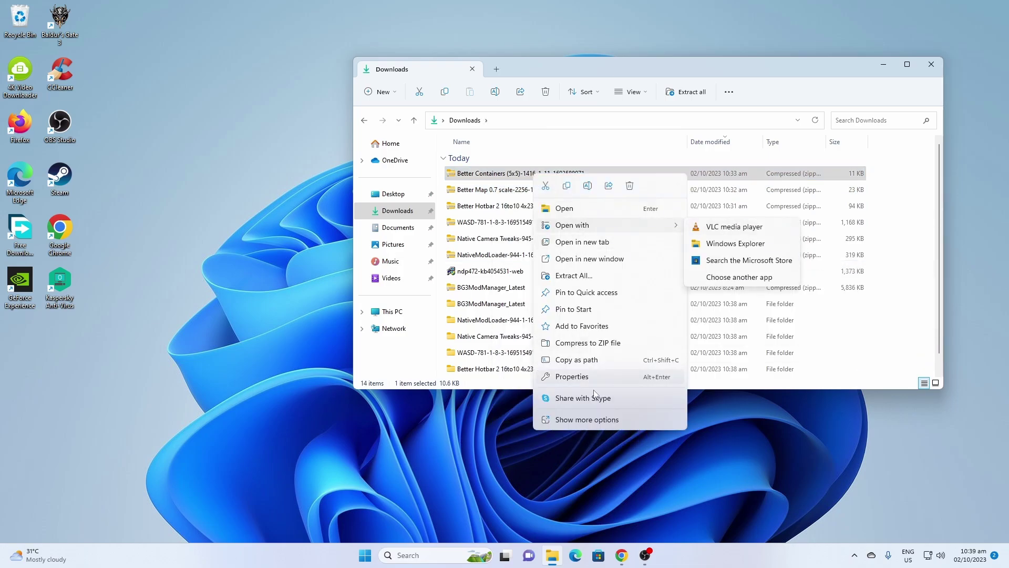
pyautogui.click(552, 480)
pyautogui.moveTo(620, 186)
pyautogui.click(736, 234)
pyautogui.scroll(-1, 673, 249)
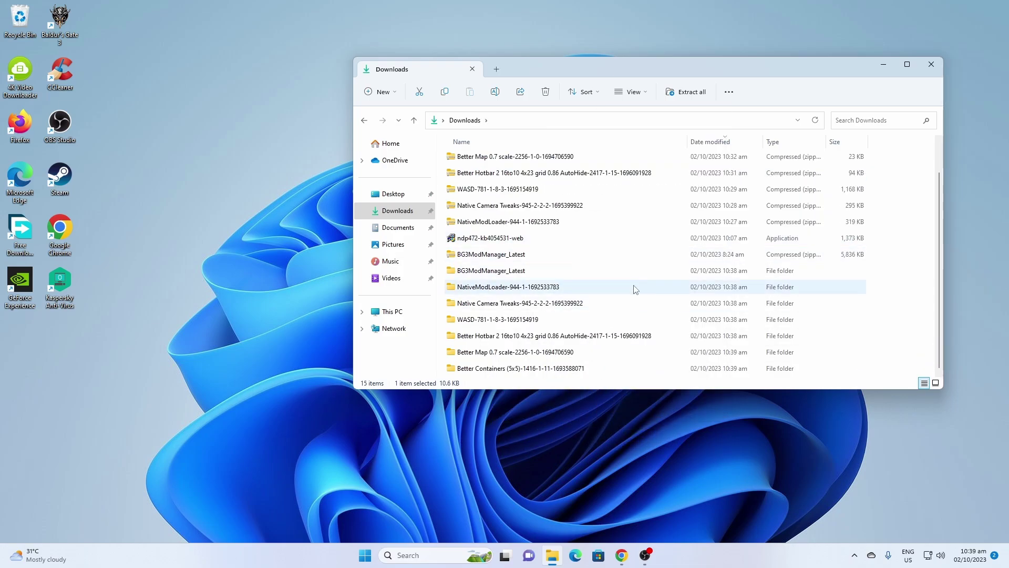
pyautogui.scroll(1, 635, 370)
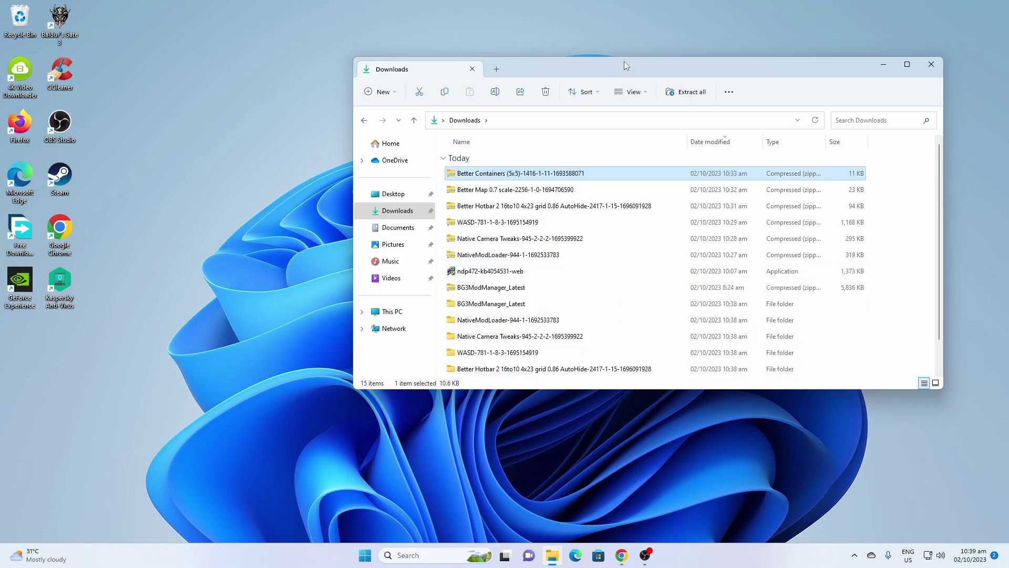
# Open the extracted BG3ModManager_Latest folder and launch the BG3ModManager application
pyautogui.doubleClick(536, 277)
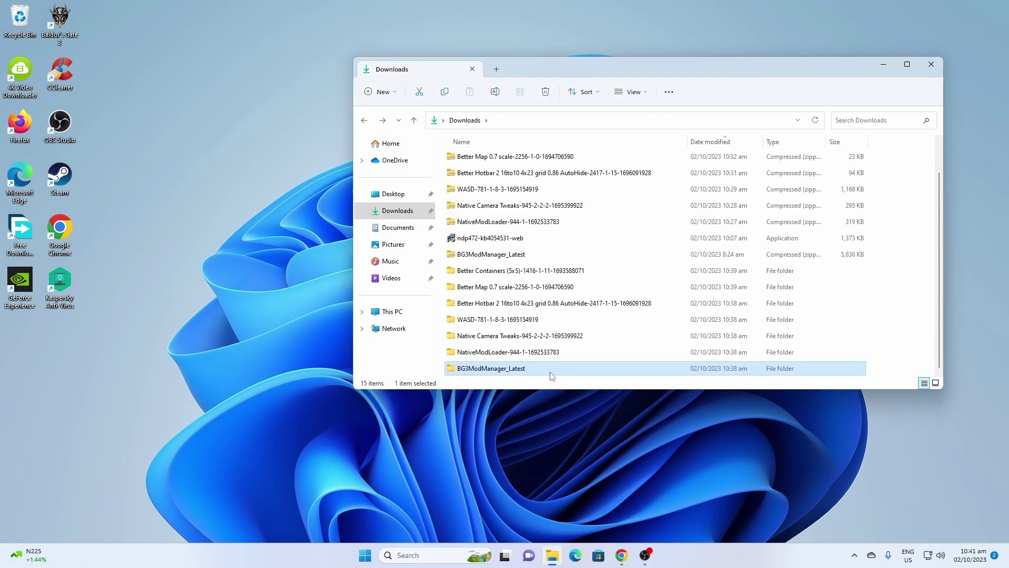
pyautogui.doubleClick(552, 374)
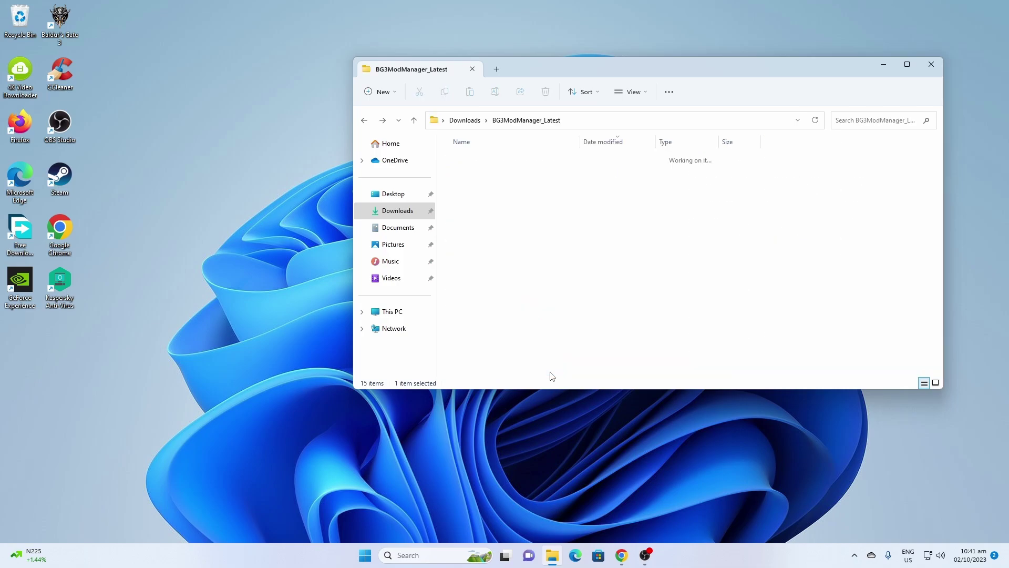
pyautogui.click(475, 221)
pyautogui.rightClick(475, 225)
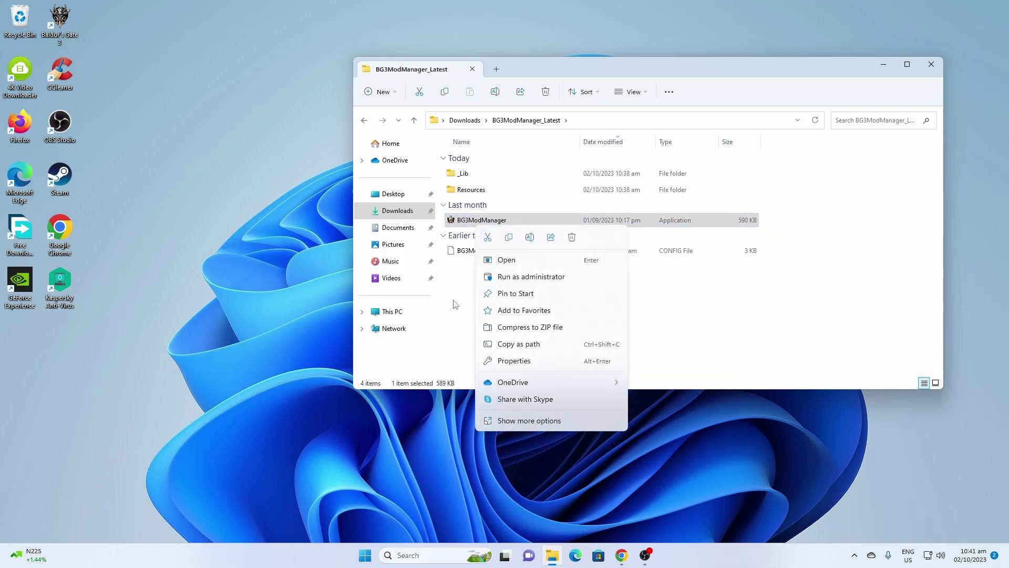
pyautogui.click(481, 260)
# Cancel choosing the game's root installation folder, and move the Preferences window away from the desktop shortcuts
pyautogui.moveTo(651, 99); pyautogui.dragTo(664, 99)
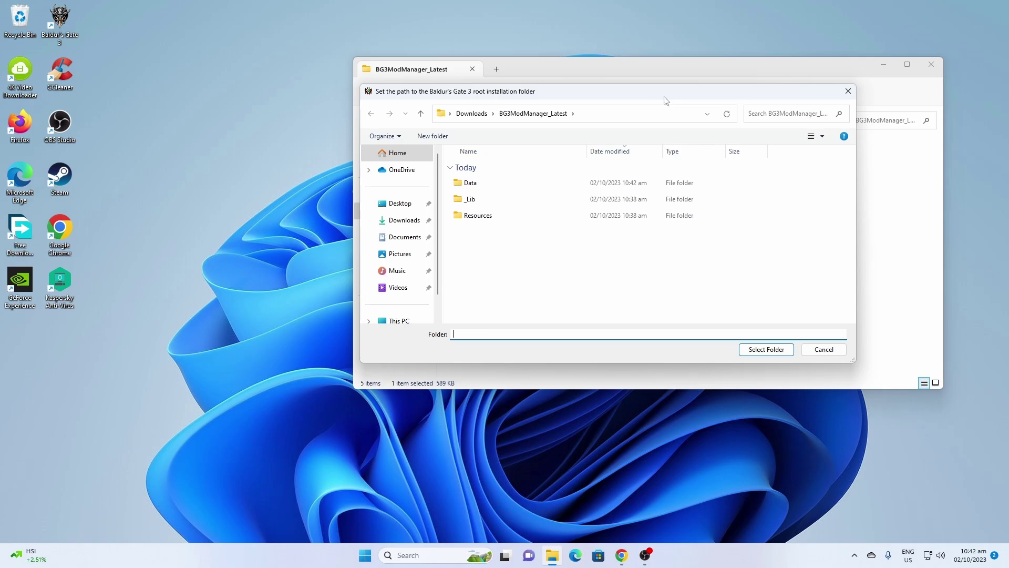
pyautogui.click(811, 353)
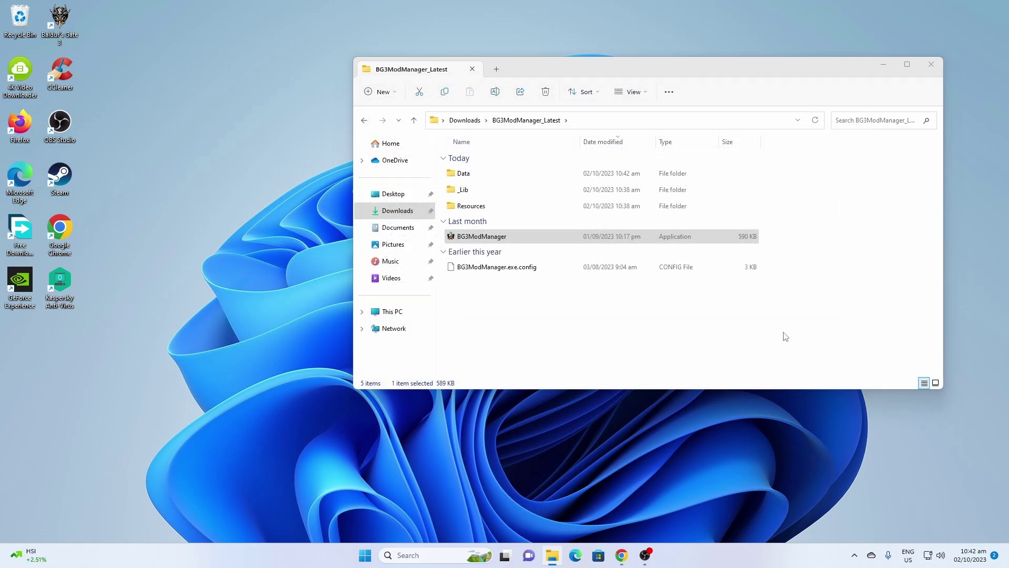
pyautogui.press('Return')
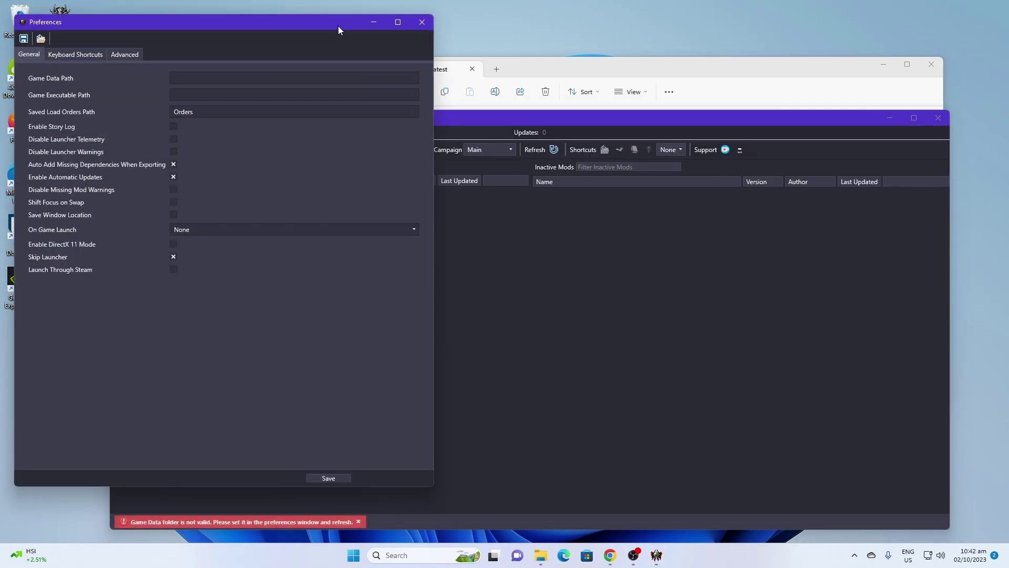
pyautogui.moveTo(339, 26); pyautogui.dragTo(742, 57)
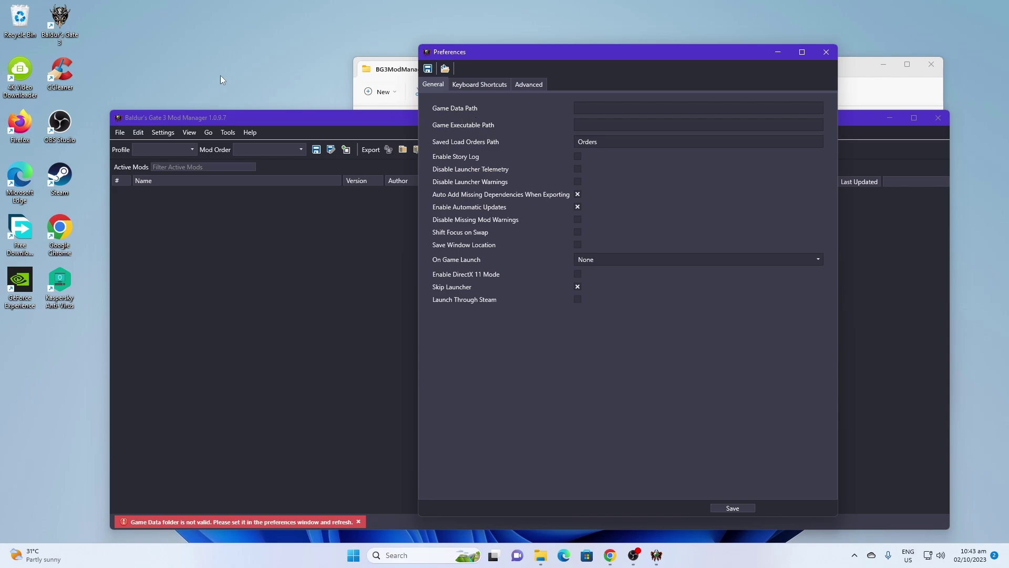
# Open the Baldur's Gate 3 installation folder on drive F: through the file location in the desktop shortcut's properties
pyautogui.rightClick(73, 29)
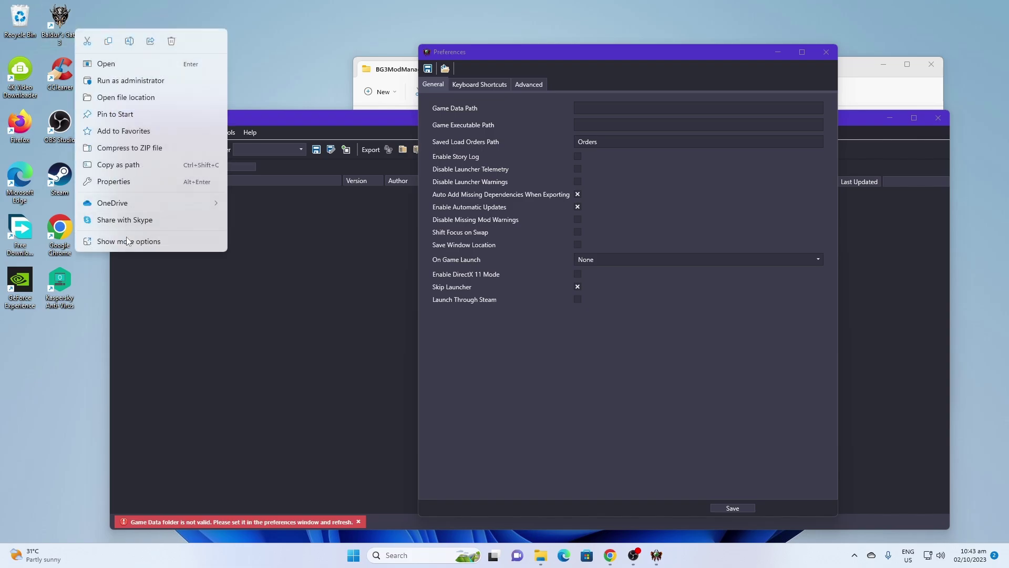
pyautogui.click(128, 242)
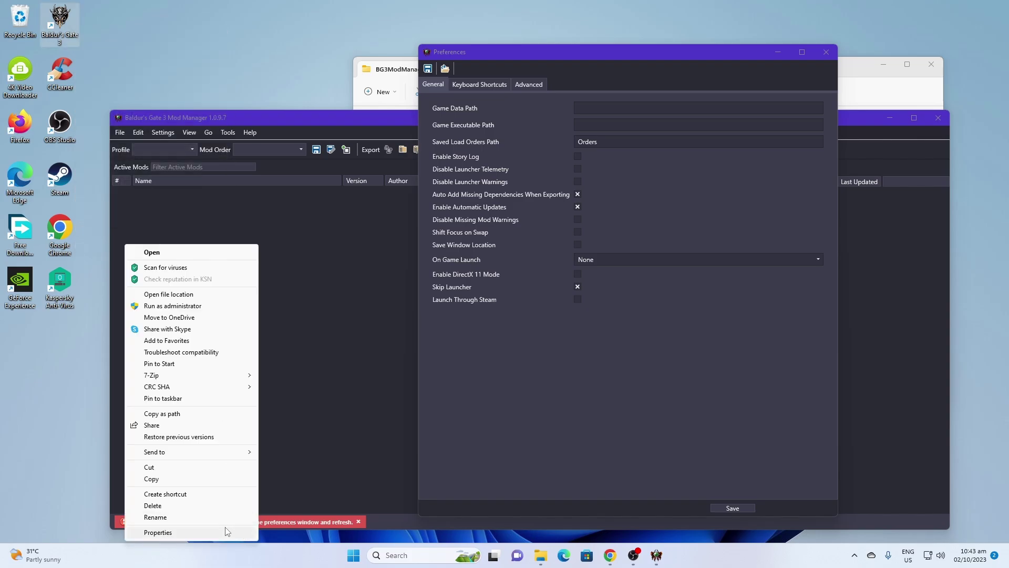
pyautogui.click(173, 532)
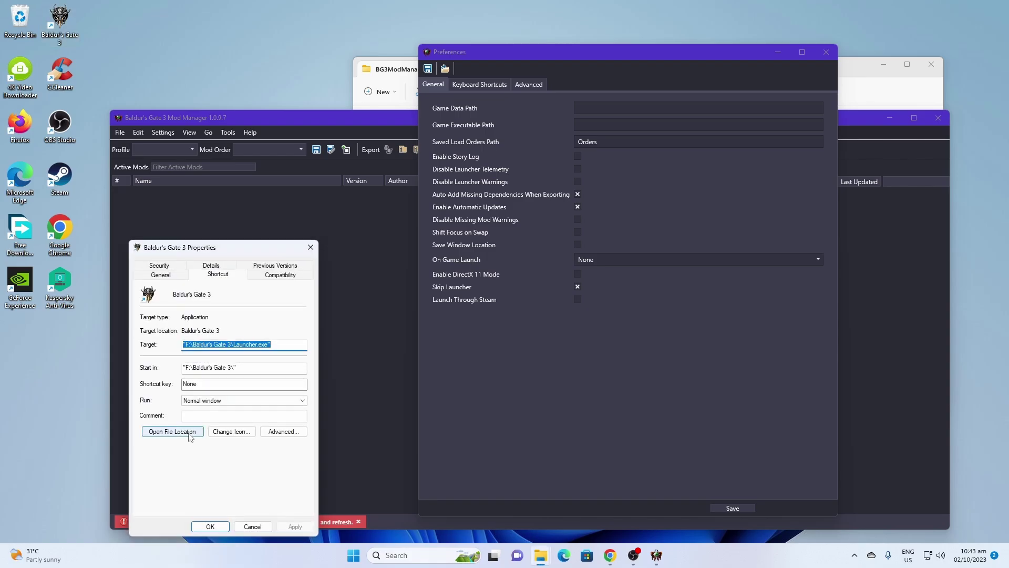
pyautogui.click(190, 436)
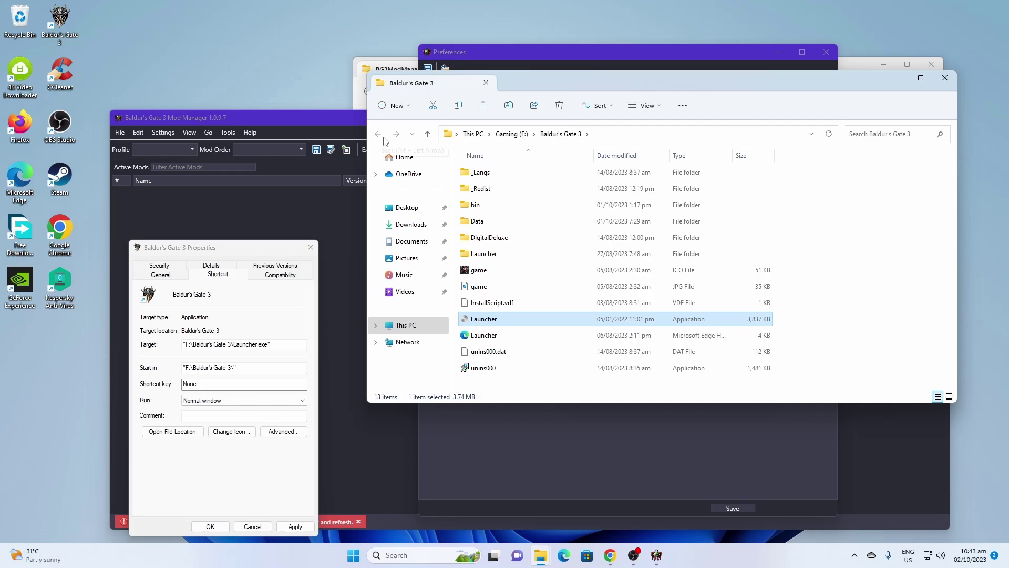
pyautogui.click(512, 135)
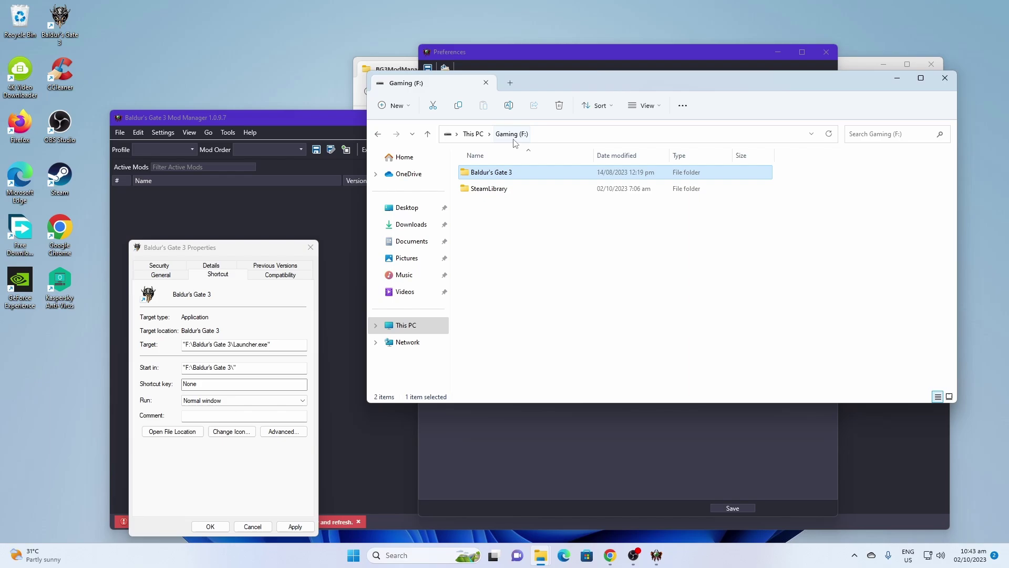
pyautogui.doubleClick(570, 177)
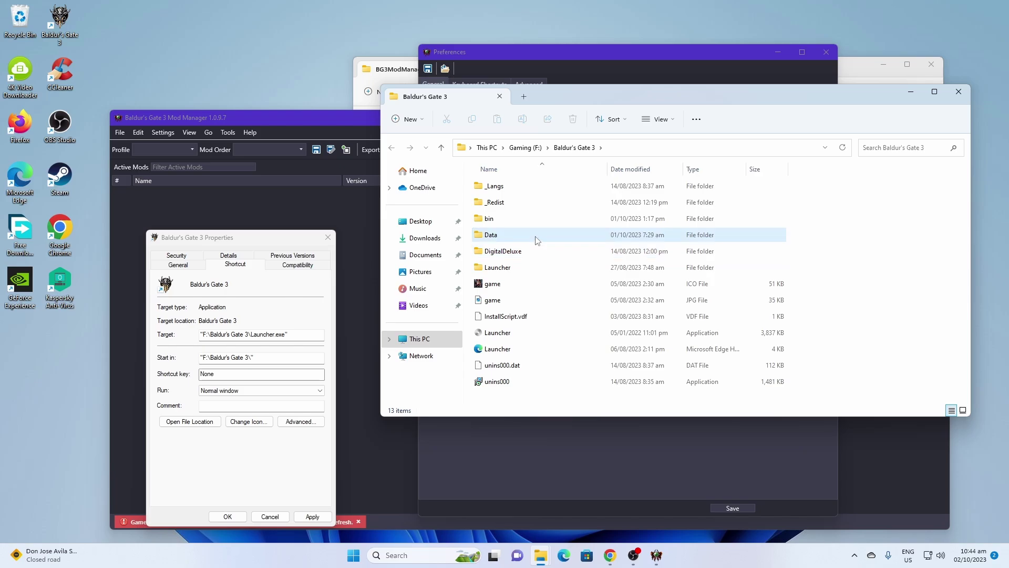
# Copy the path of the game's Data folder and paste F:\Baldur's Gate 3\Data as the mod manager's Game Data Path
pyautogui.rightClick(536, 240)
pyautogui.rightClick(500, 237)
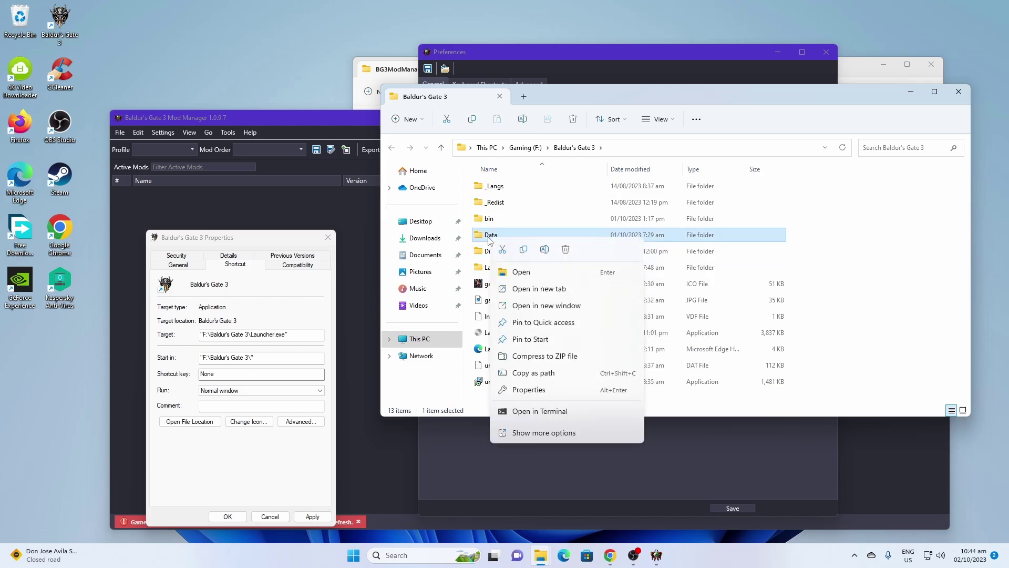
pyautogui.click(560, 374)
pyautogui.click(586, 108)
pyautogui.rightClick(590, 108)
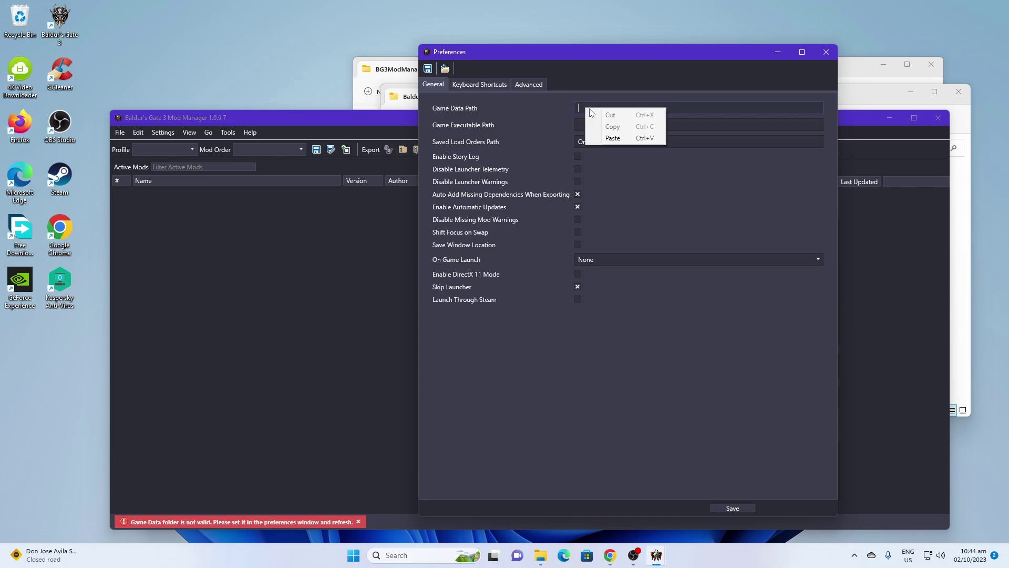
pyautogui.click(613, 138)
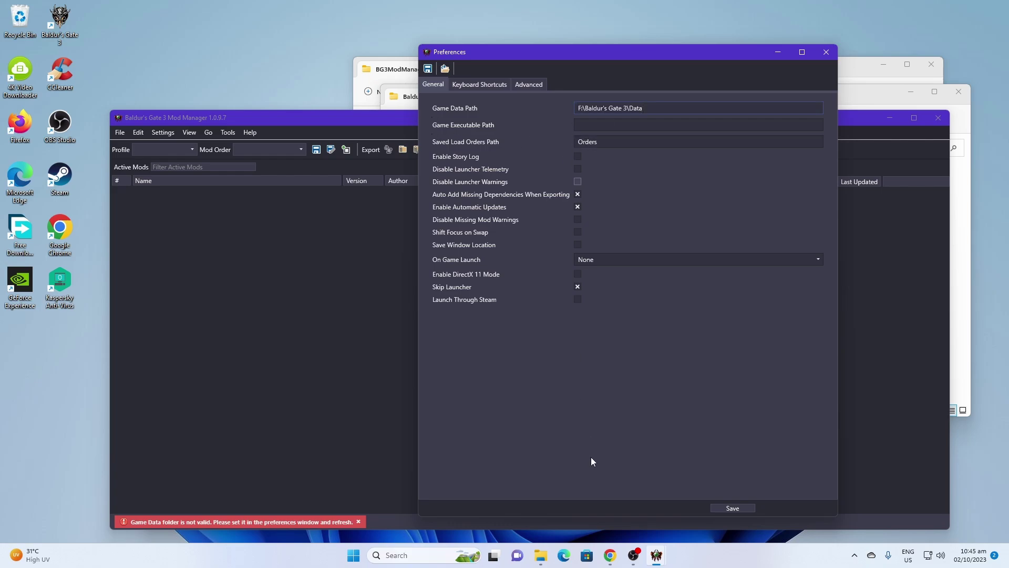
# Copy the full path of the bg3_dx11 application from the game's bin folder on drive F:
pyautogui.click(543, 561)
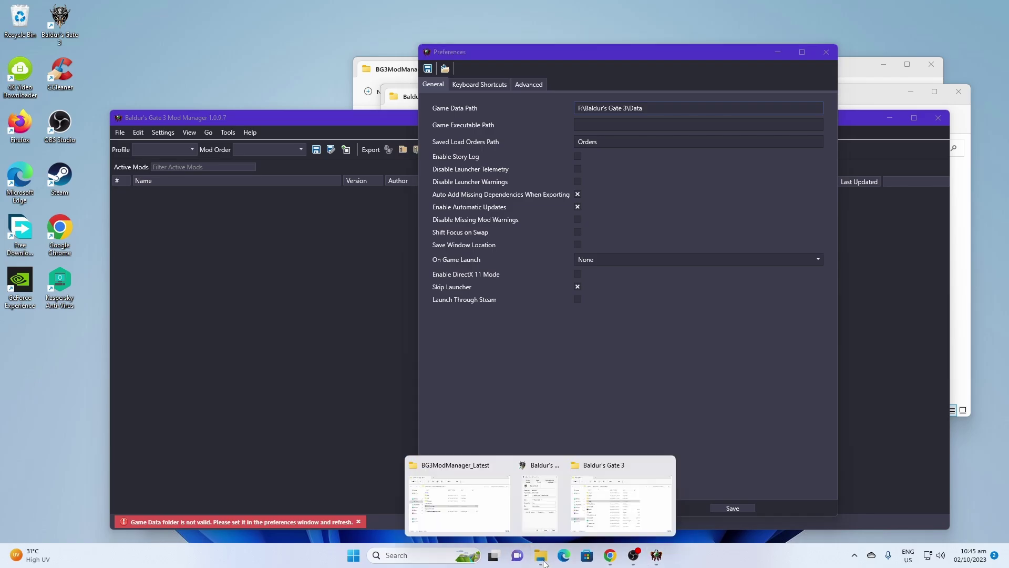
pyautogui.click(608, 518)
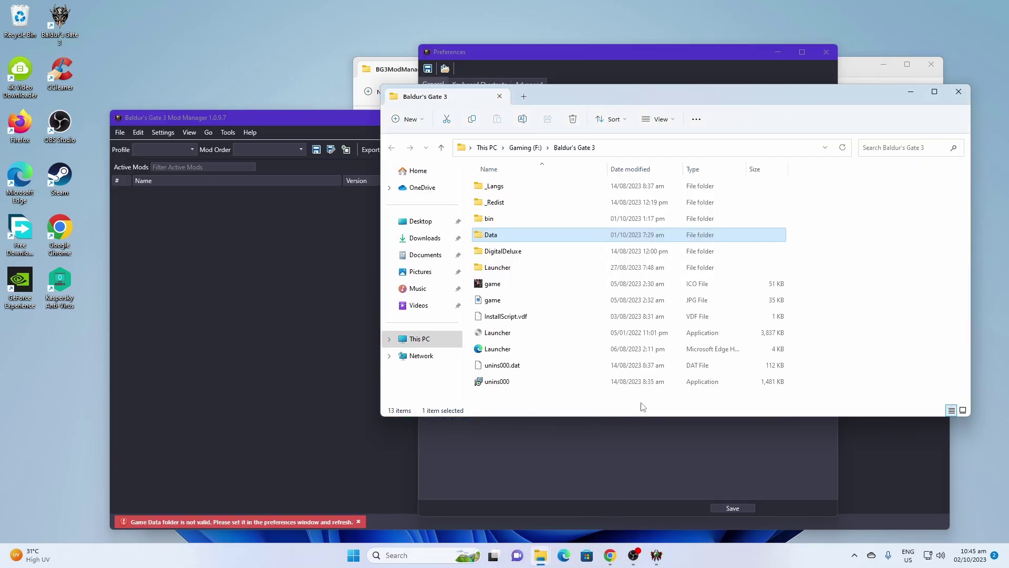
pyautogui.doubleClick(558, 220)
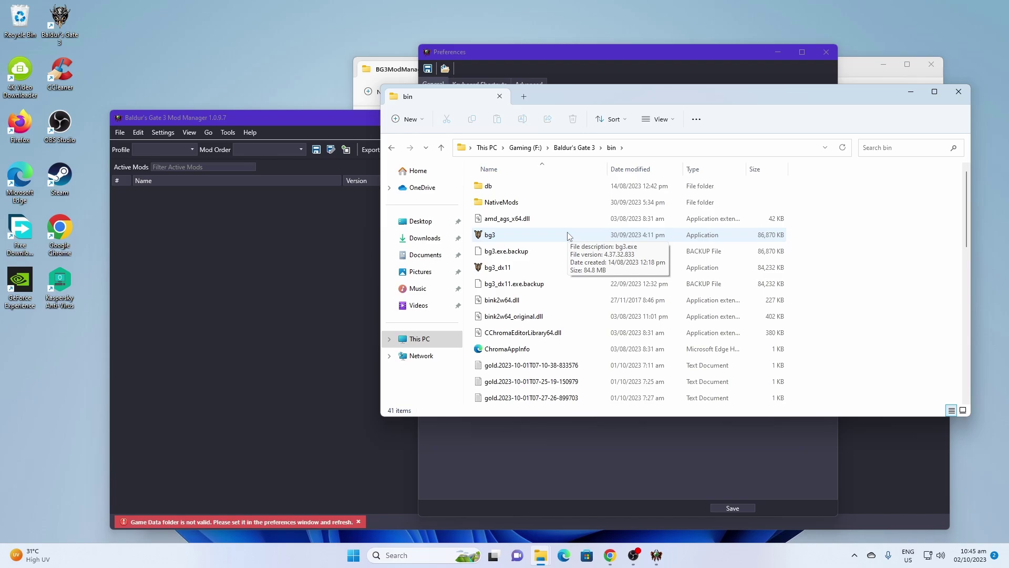
pyautogui.rightClick(530, 271)
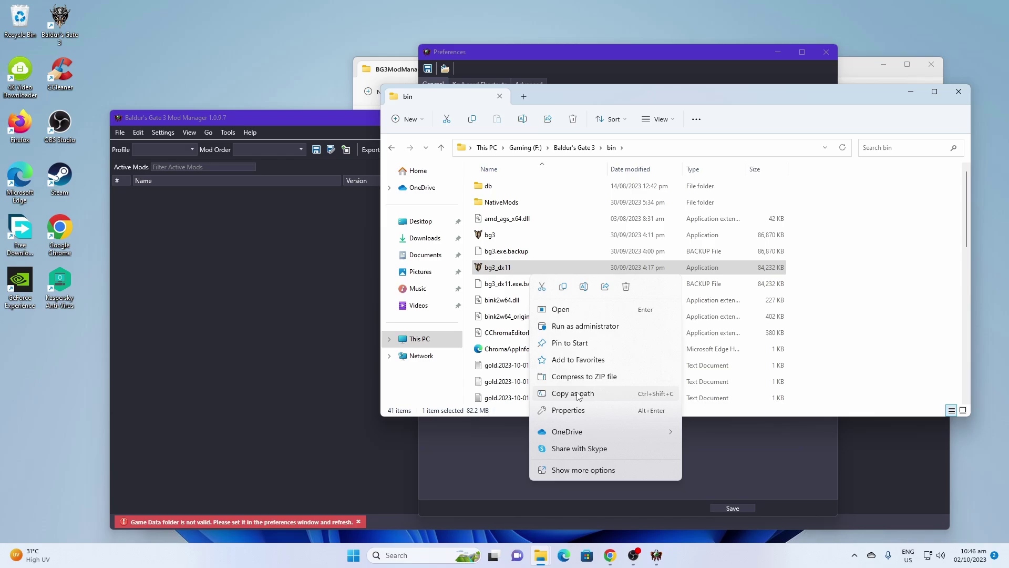
pyautogui.click(578, 394)
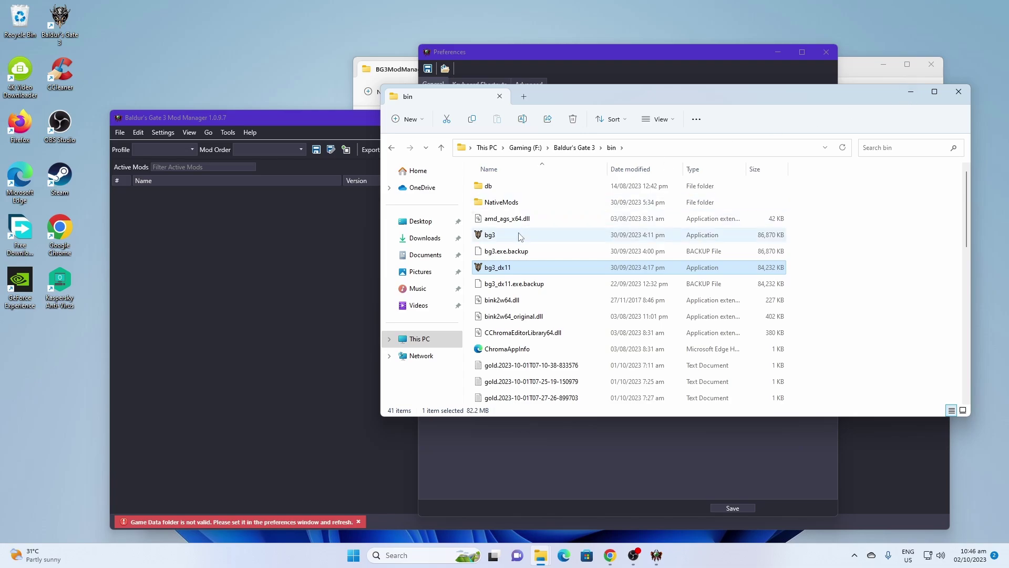
# Set the mod manager's Game Executable Path to F:\Baldur's Gate 3\bin\bg3_dx11.exe without quotation marks and save the preferences
pyautogui.click(910, 97)
pyautogui.rightClick(619, 126)
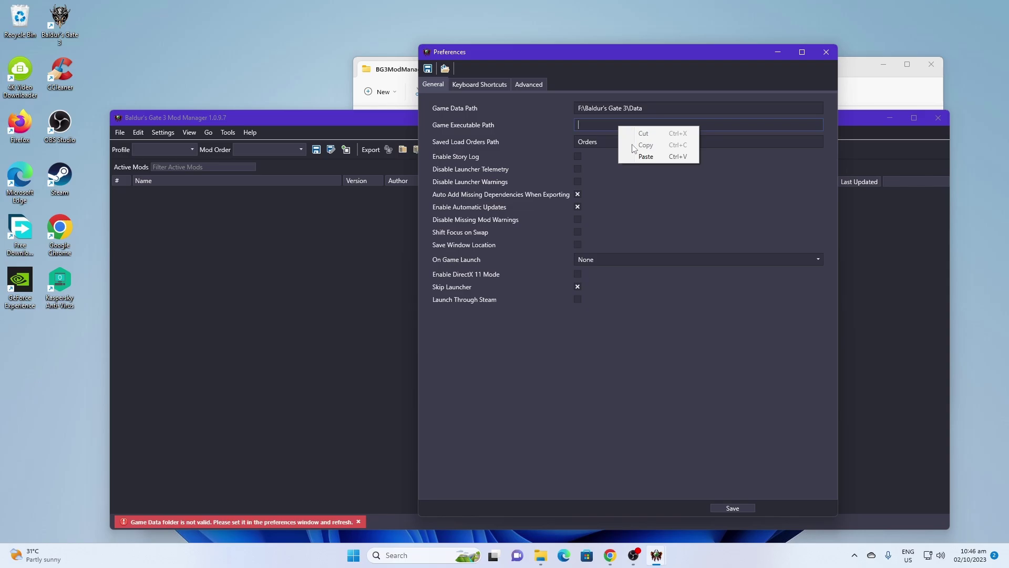
pyautogui.click(646, 156)
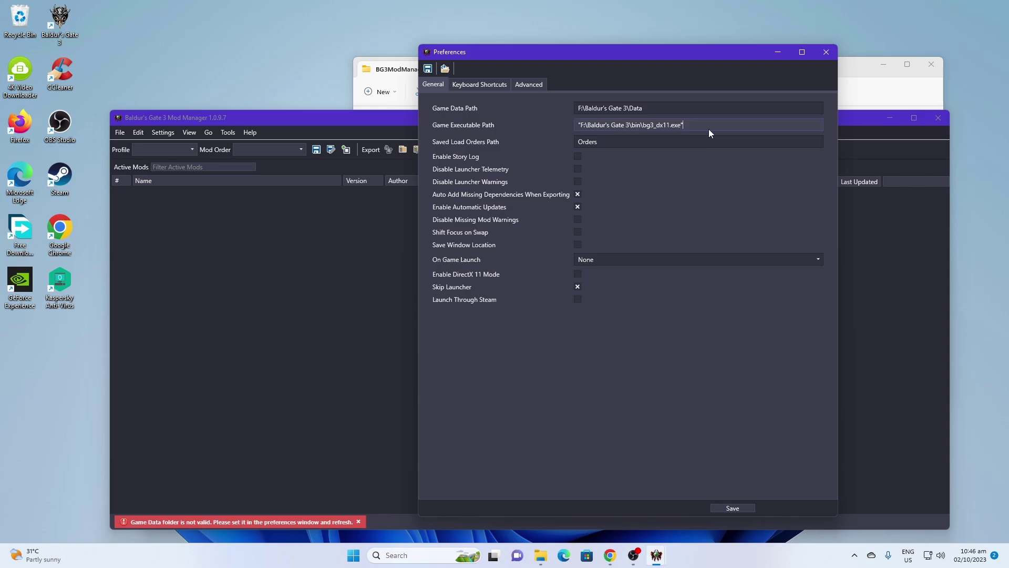
pyautogui.press('BackSpace')
pyautogui.press('Home')
pyautogui.press('Delete')
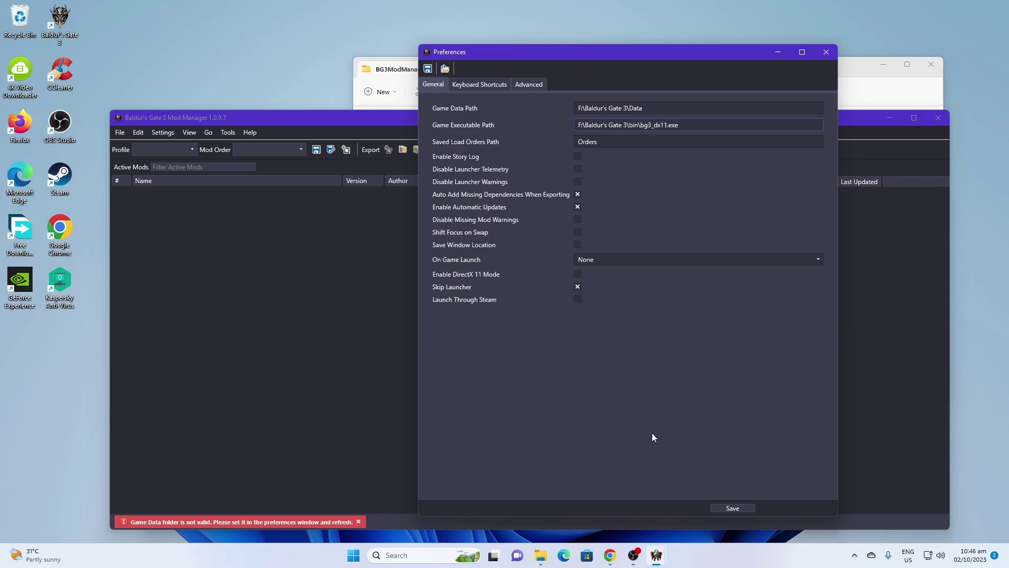
pyautogui.click(732, 508)
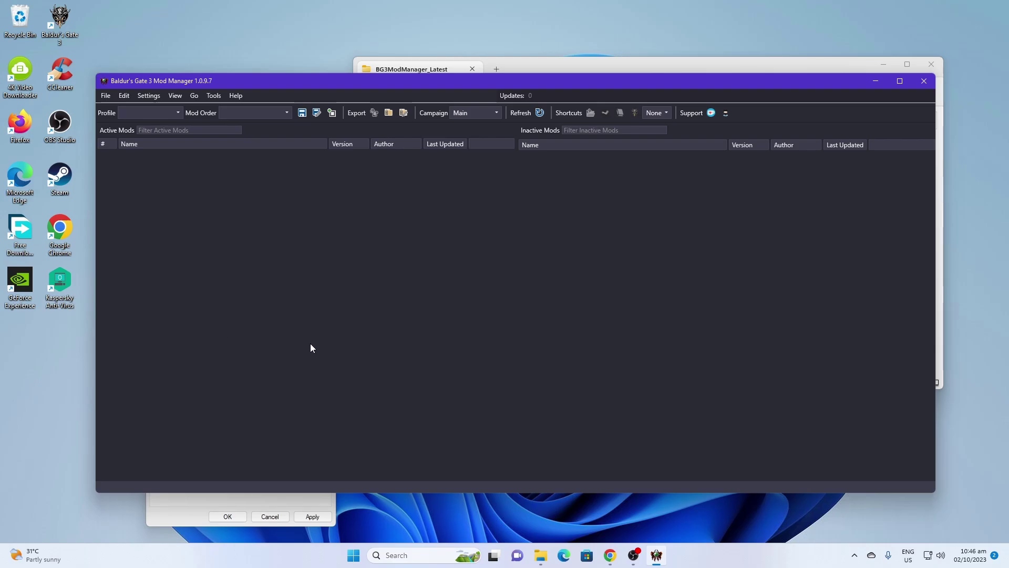
# Copy bink2w64_original.dll and bink2w64.dll from the bin folder inside the extracted NativeModLoader folder in Downloads
pyautogui.click(607, 69)
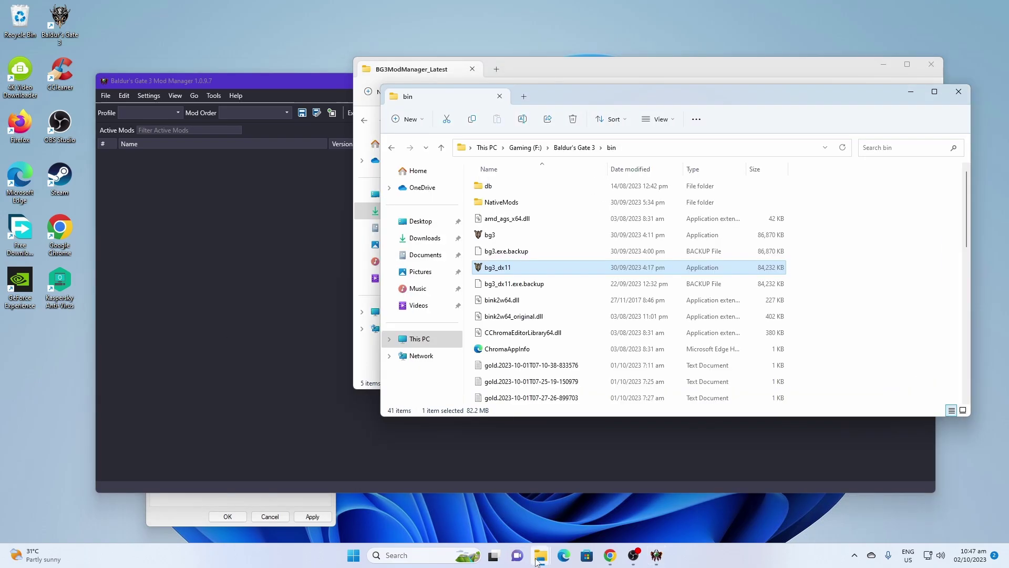
pyautogui.moveTo(540, 555)
pyautogui.click(491, 518)
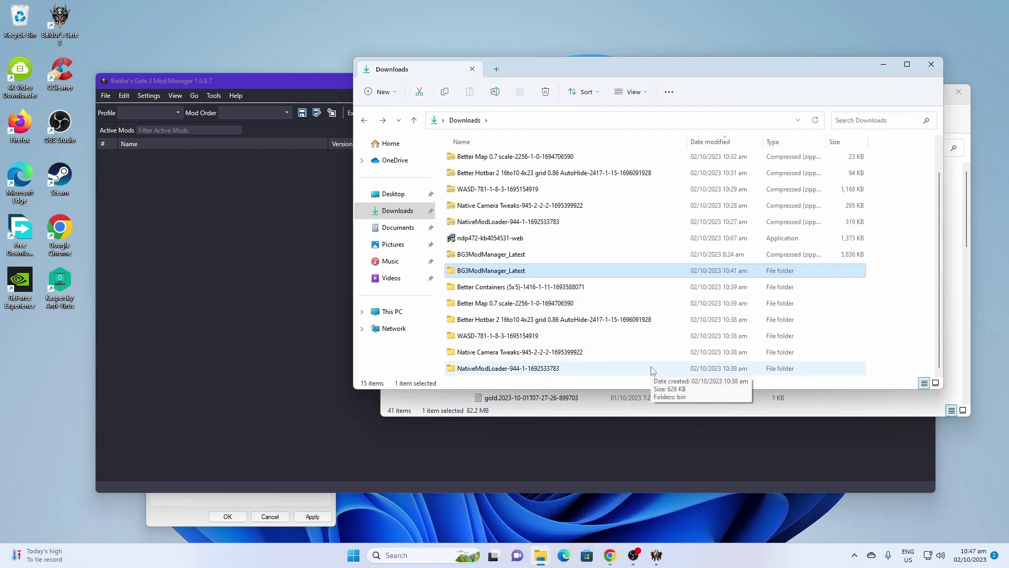
pyautogui.click(652, 370)
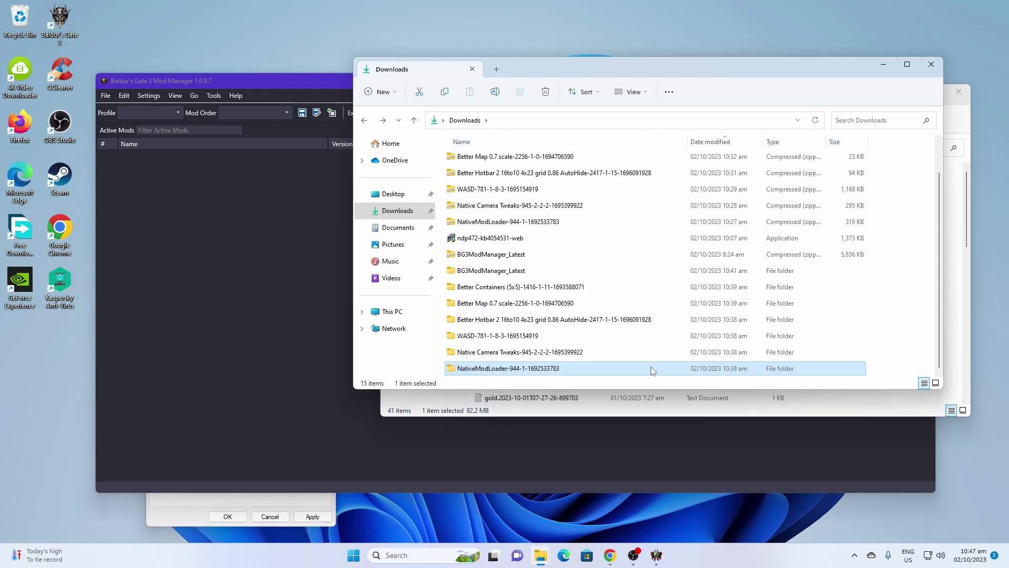
pyautogui.doubleClick(652, 371)
pyautogui.hotkey('alt', 'Left')
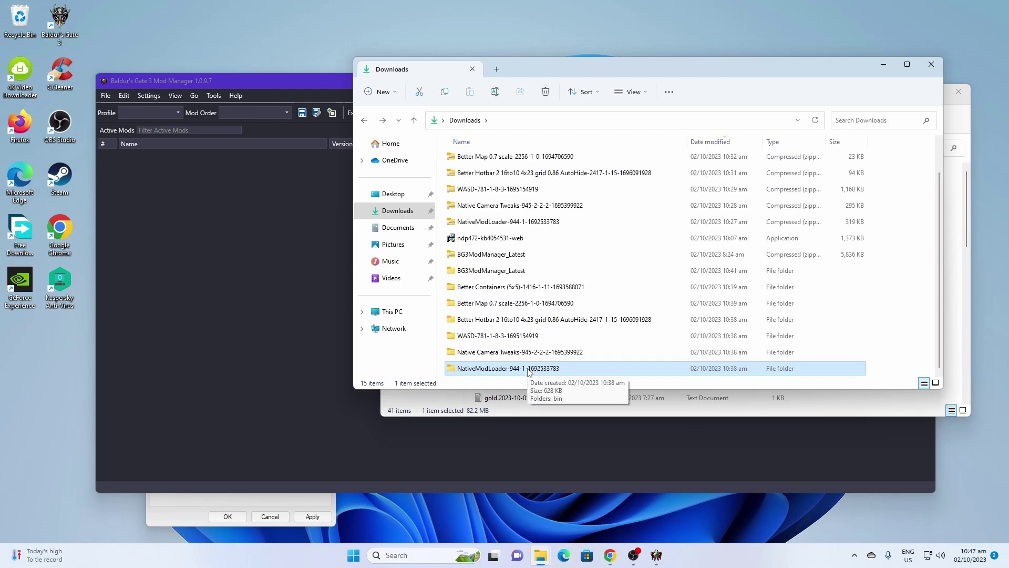
pyautogui.doubleClick(529, 372)
pyautogui.doubleClick(475, 173)
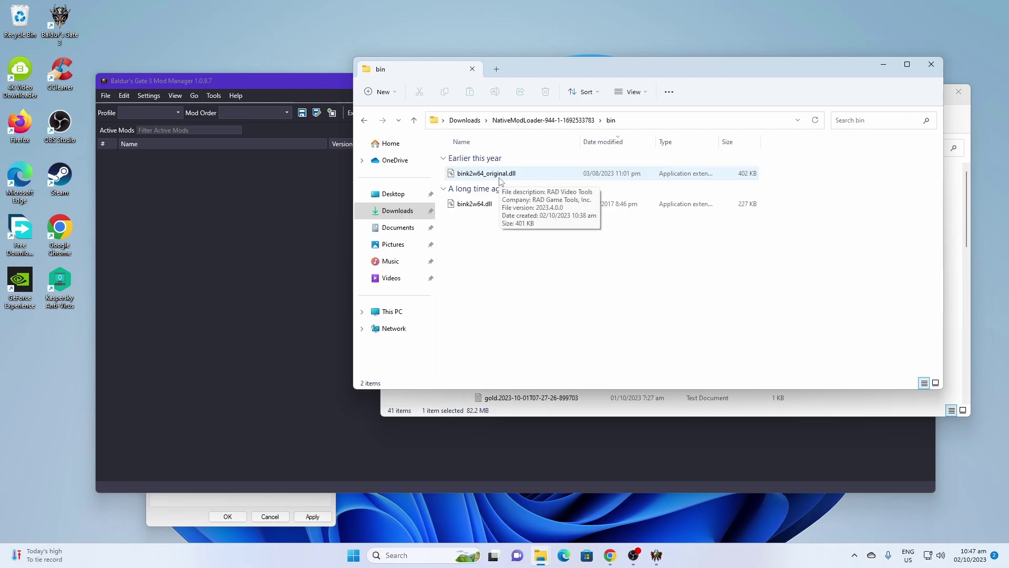
pyautogui.click(499, 177)
pyautogui.keyDown('ctrl'); pyautogui.click(491, 204); pyautogui.keyUp('ctrl')
# Paste the two NativeModLoader DLL files into the game's bin folder, replacing the existing files with the same names
pyautogui.moveTo(542, 557)
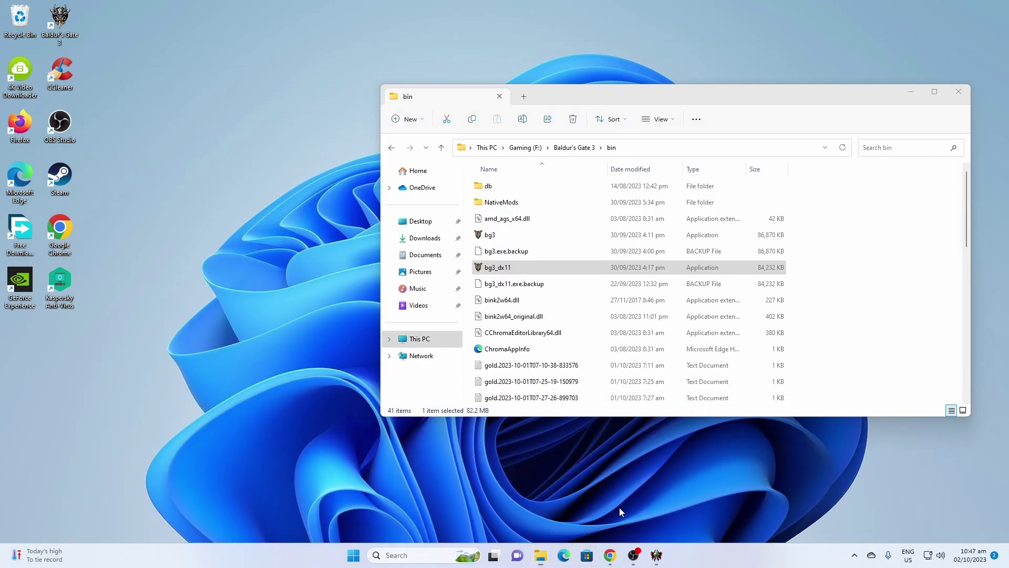
pyautogui.click(621, 505)
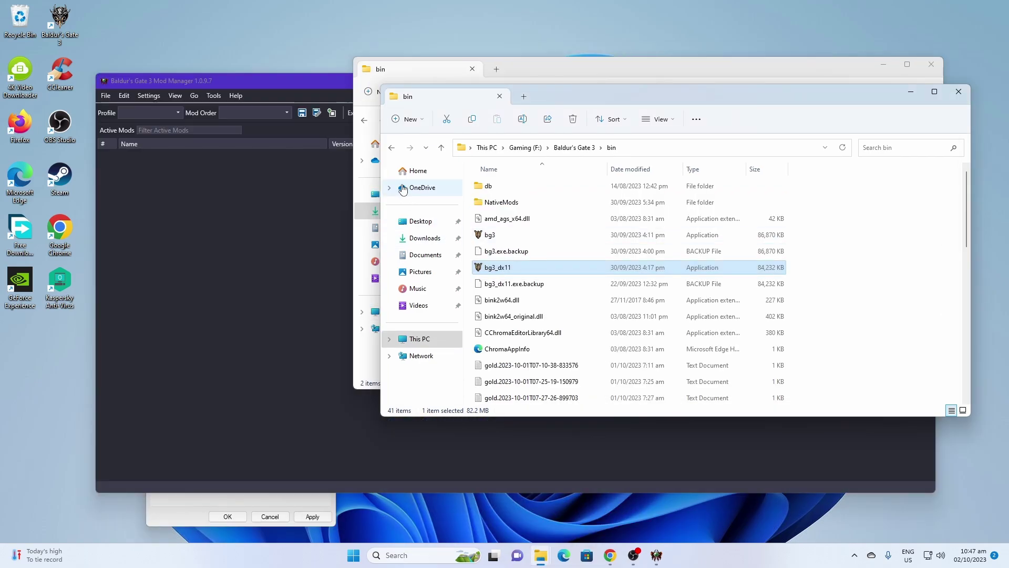
pyautogui.click(391, 149)
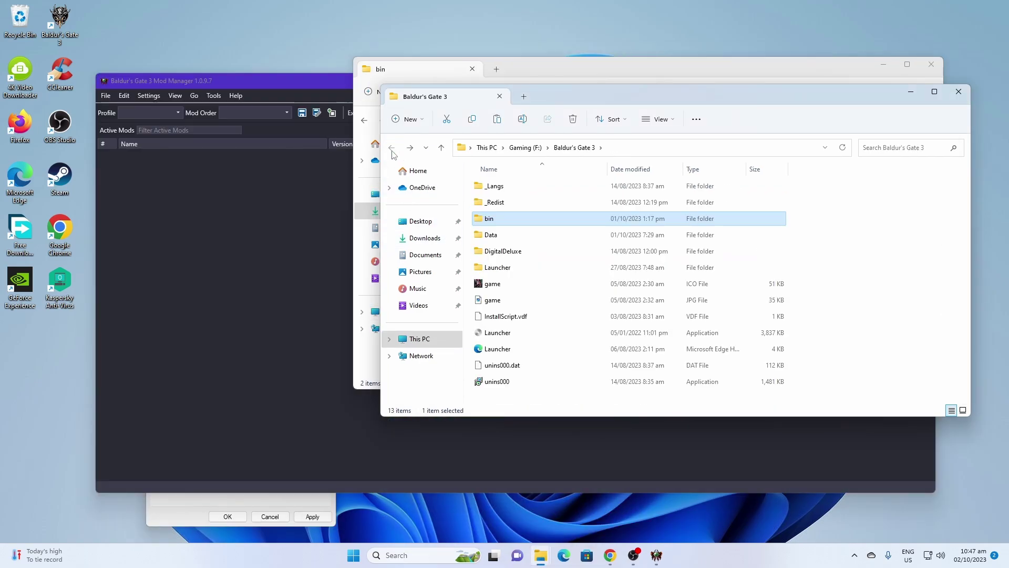
pyautogui.doubleClick(494, 219)
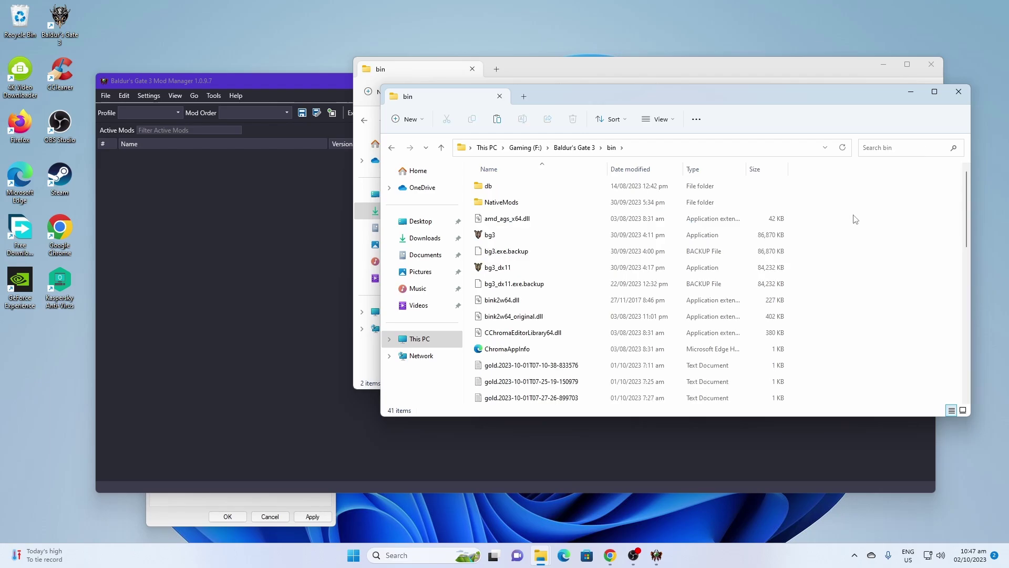
pyautogui.hotkey('ctrl', 'v')
pyautogui.moveTo(274, 142); pyautogui.dragTo(578, 147)
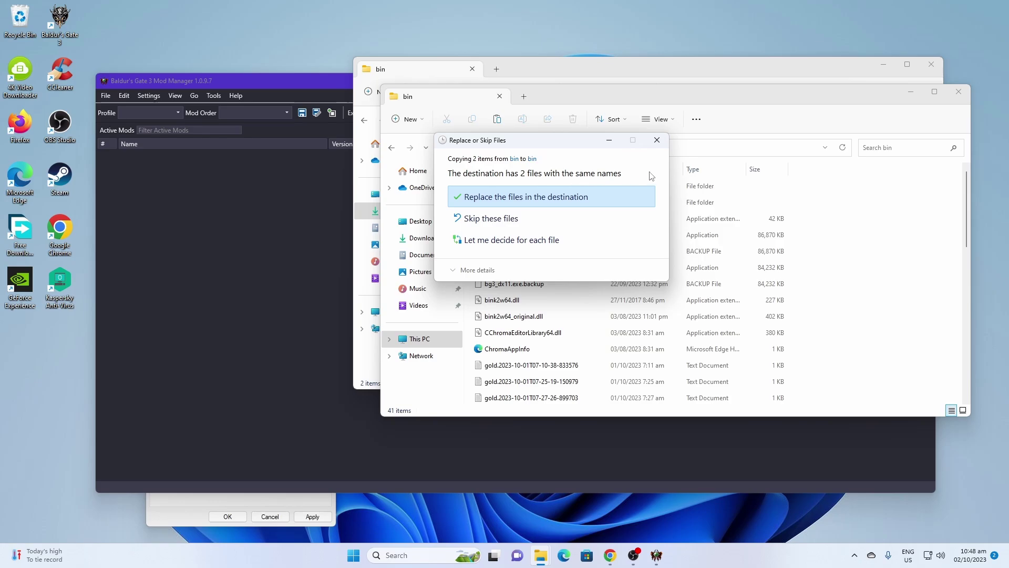
pyautogui.click(530, 205)
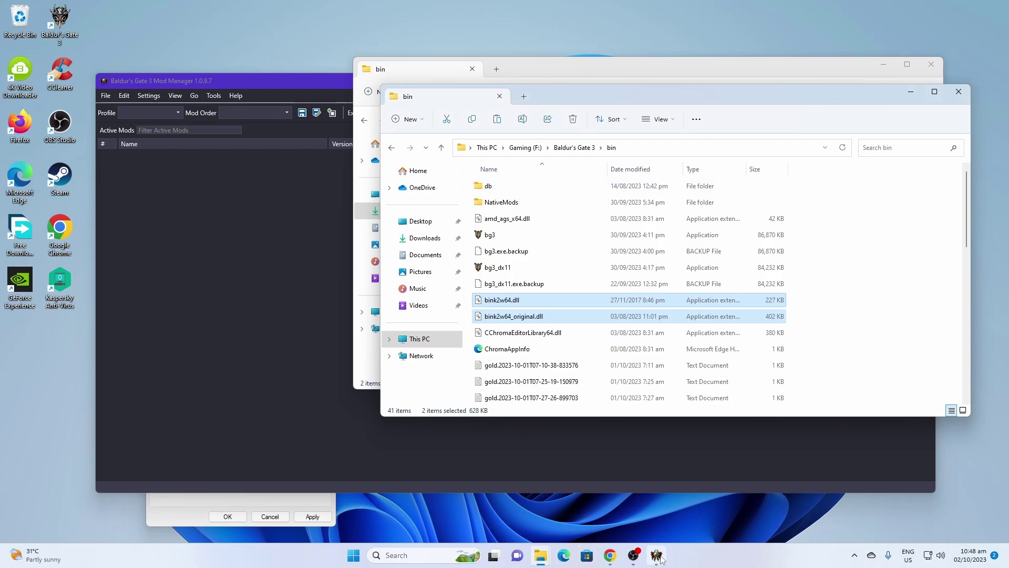
# Copy the NativeMods folder from the bin folder inside the extracted Native Camera Tweaks folder in Downloads
pyautogui.moveTo(546, 557)
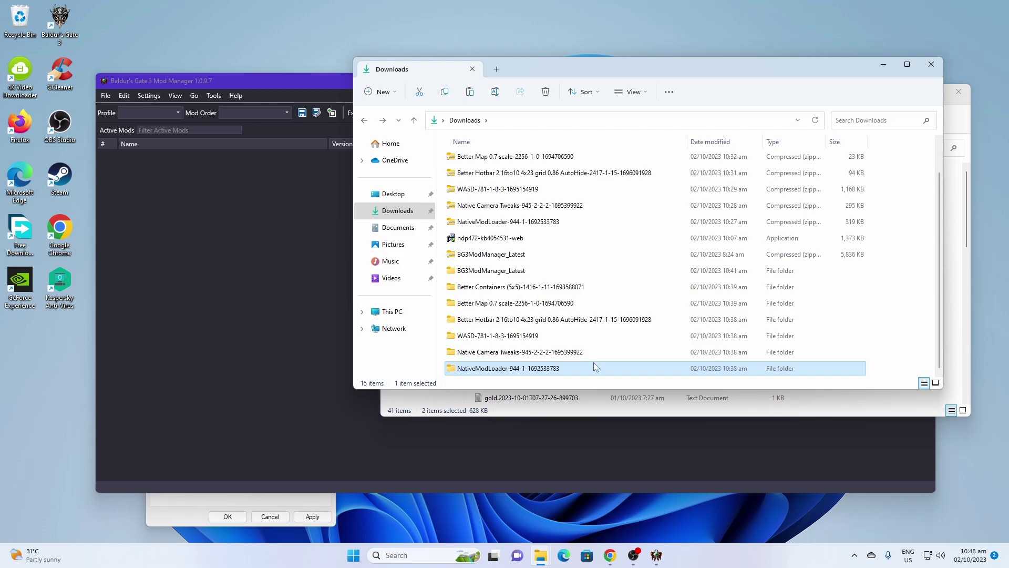
pyautogui.doubleClick(595, 358)
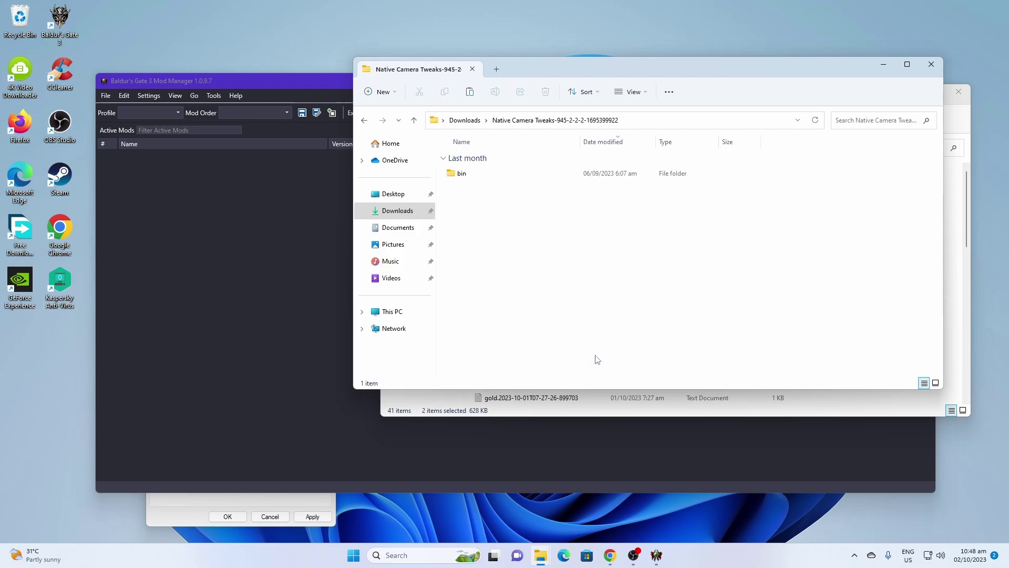
pyautogui.hotkey('alt', 'Left')
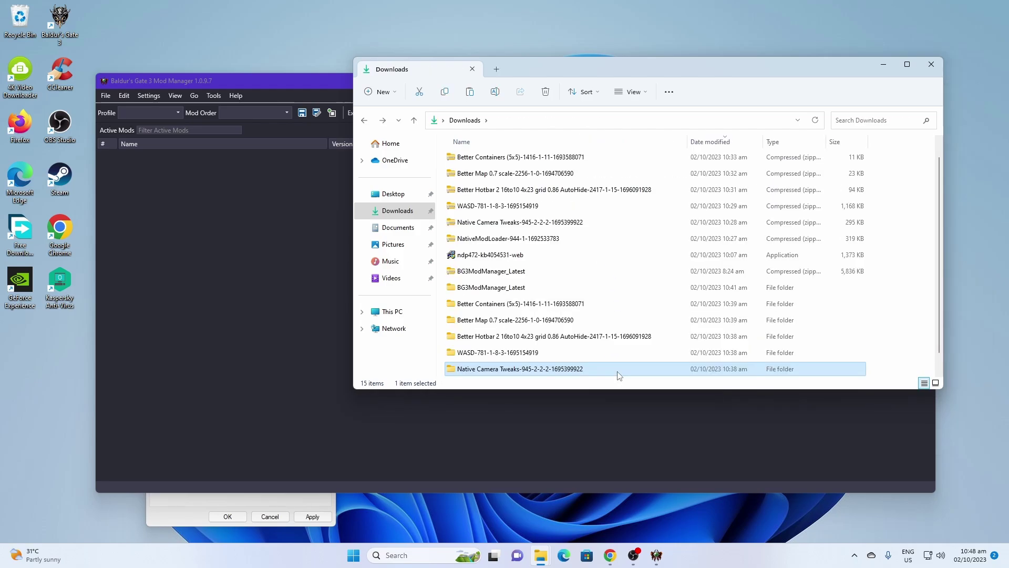
pyautogui.doubleClick(619, 370)
pyautogui.doubleClick(525, 176)
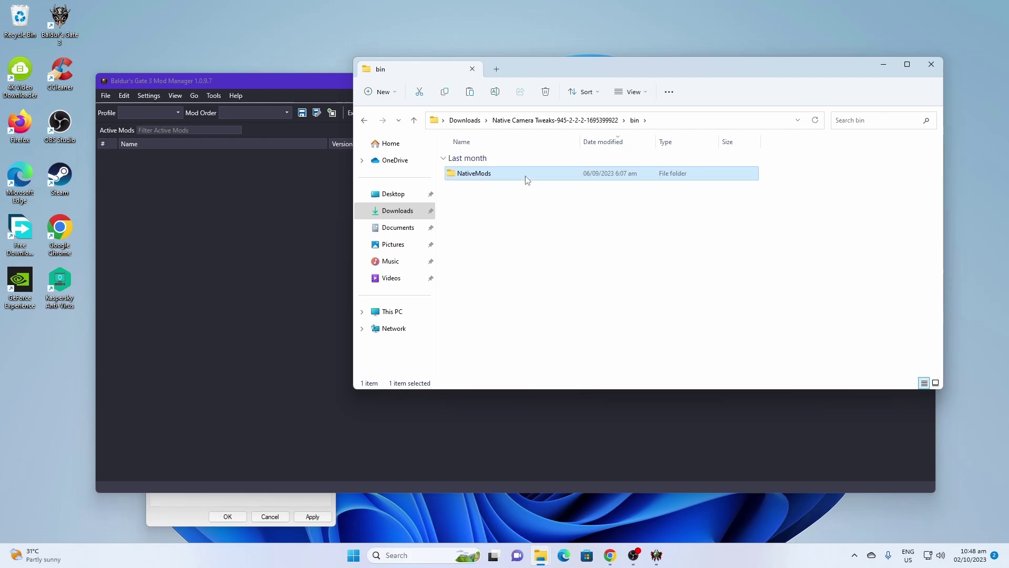
# Paste the Native Camera Tweaks NativeMods folder into the game's bin folder on drive F:
pyautogui.moveTo(541, 555)
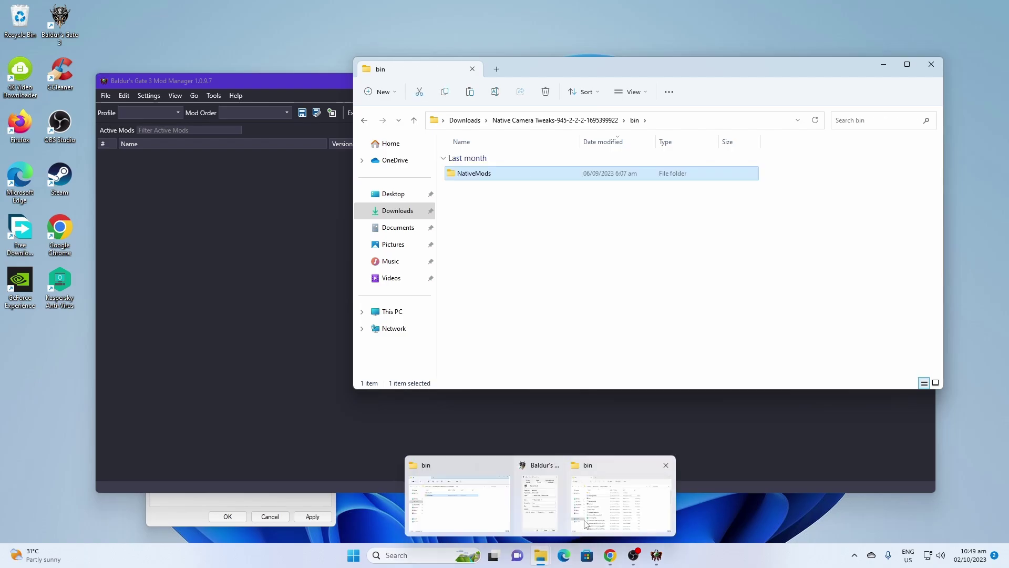
pyautogui.click(627, 525)
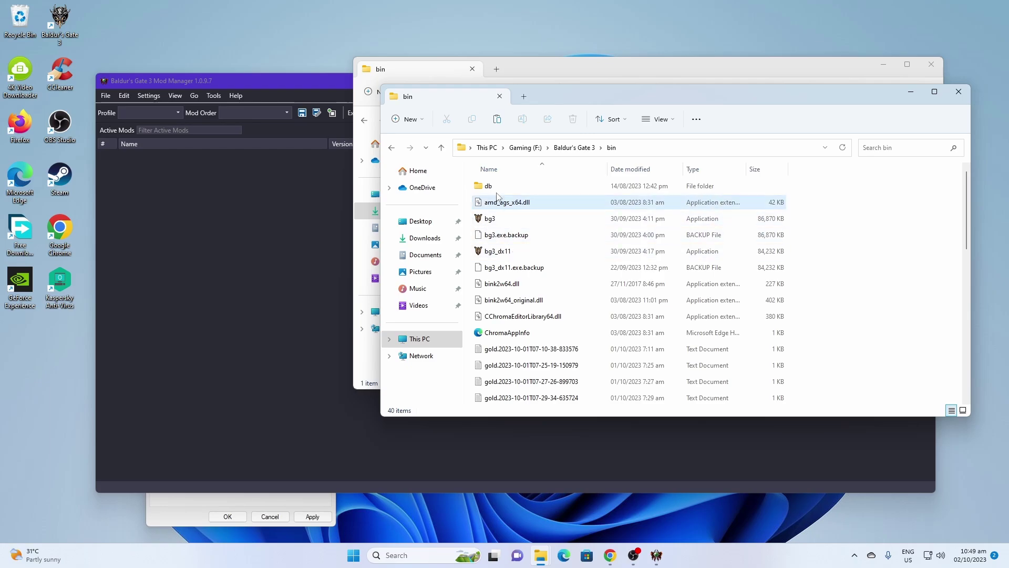
pyautogui.rightClick(831, 218)
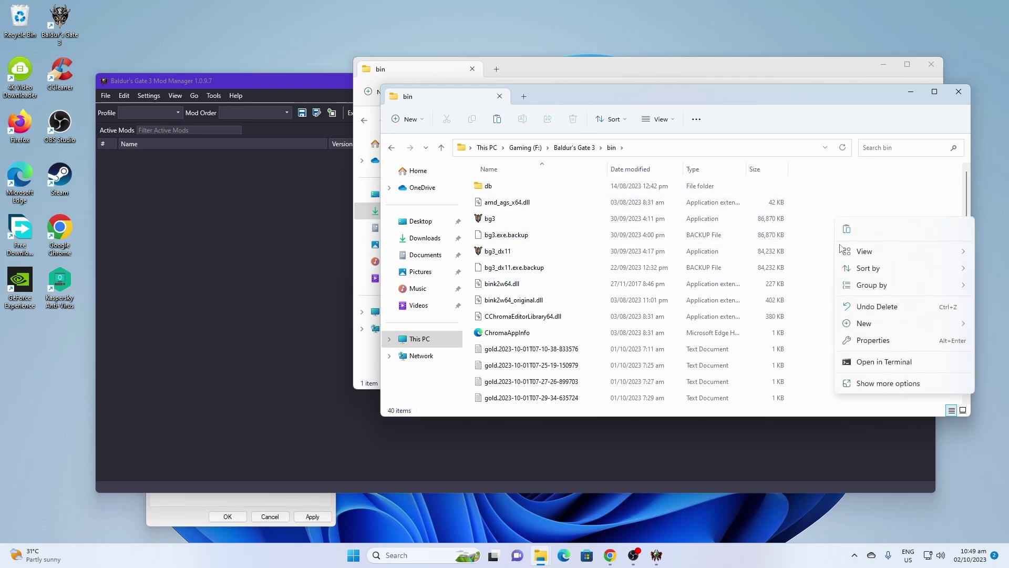
pyautogui.click(871, 380)
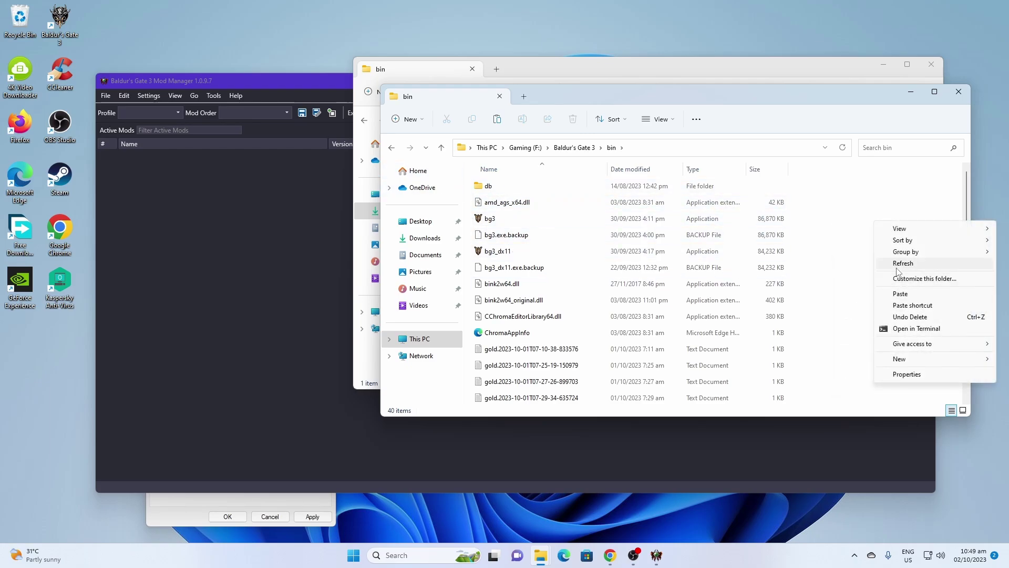
pyautogui.click(900, 293)
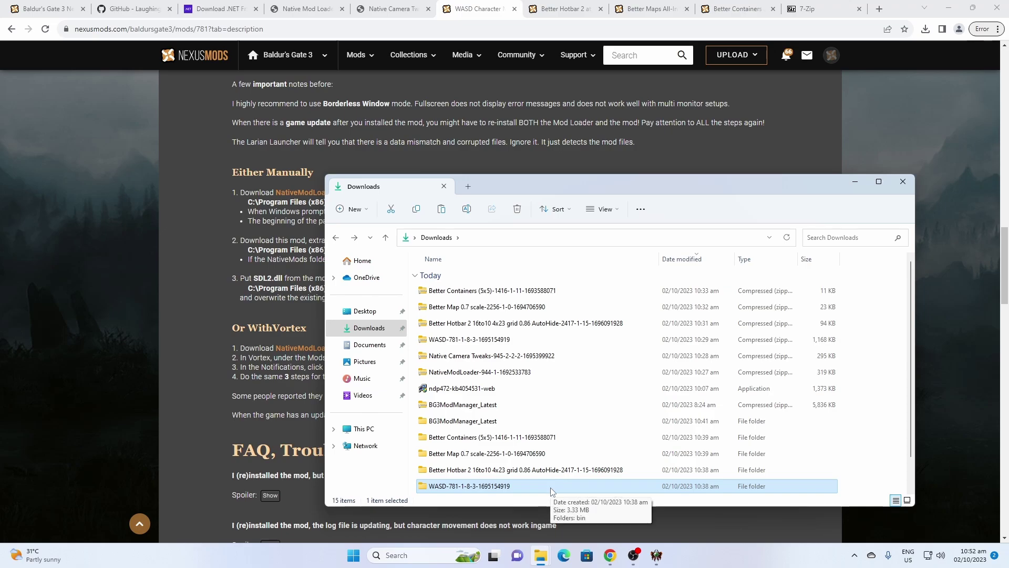
# Copy BG3WASD.dll and BG3WASD.toml from bin\NativeMods inside the extracted WASD mod folder in Downloads
pyautogui.doubleClick(551, 487)
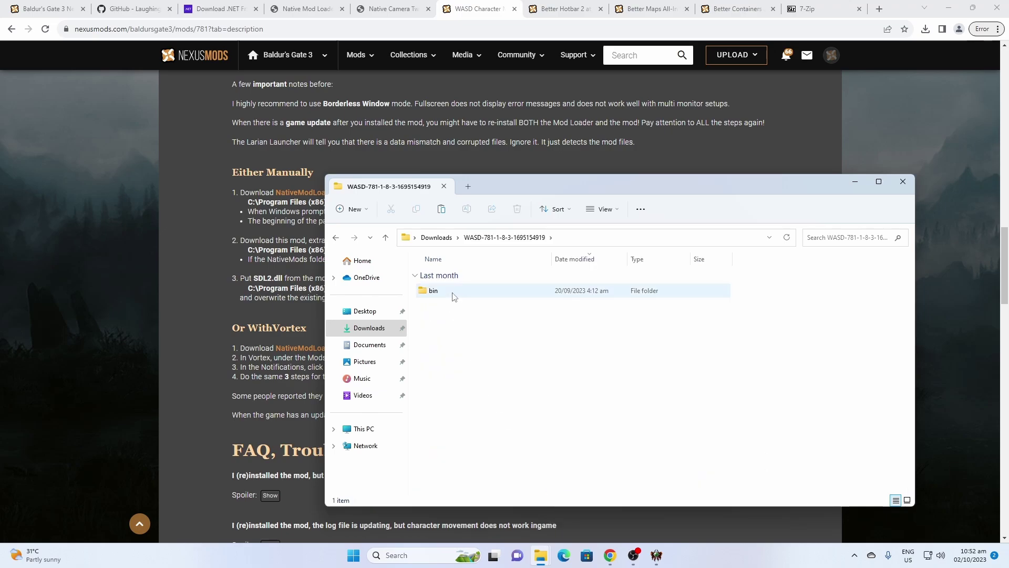
pyautogui.doubleClick(431, 291)
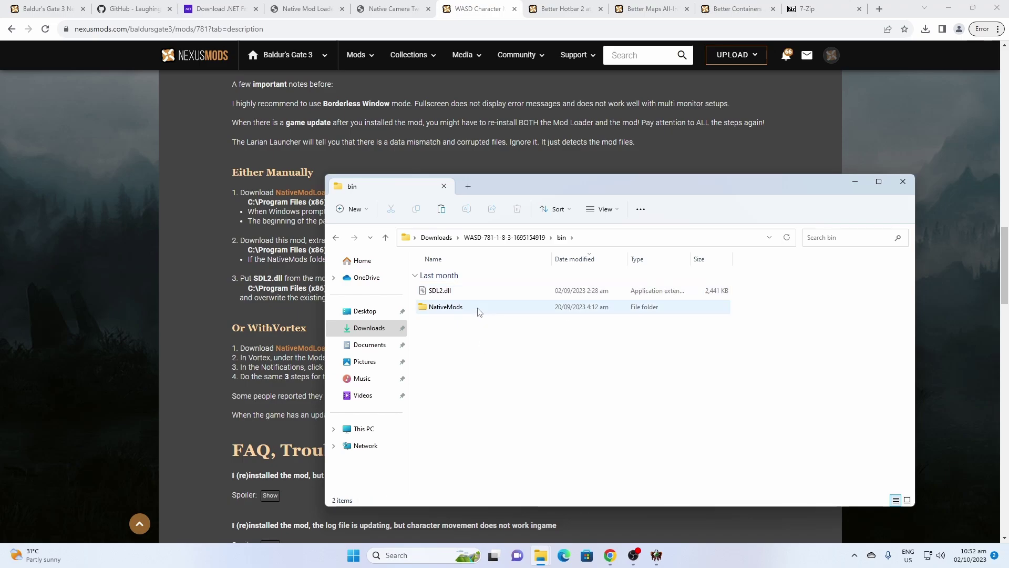
pyautogui.doubleClick(479, 310)
pyautogui.moveTo(491, 347); pyautogui.dragTo(490, 290)
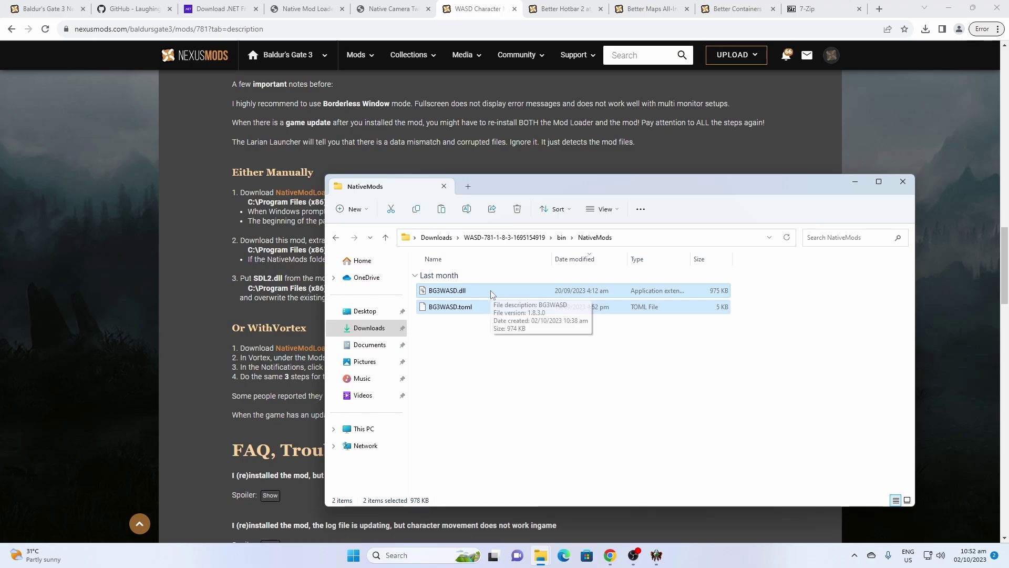
pyautogui.rightClick(490, 290)
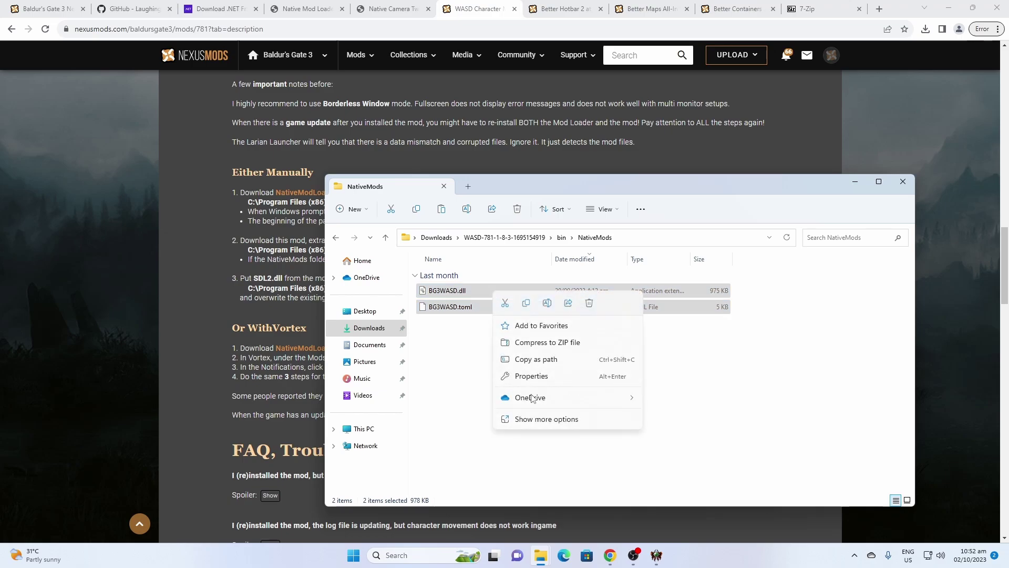
pyautogui.click(534, 419)
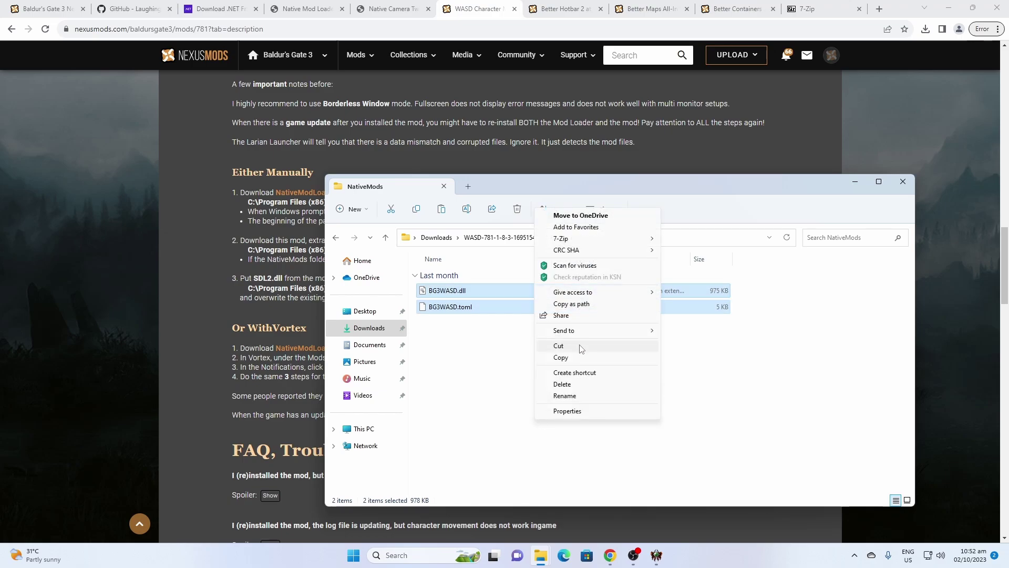
pyautogui.click(565, 358)
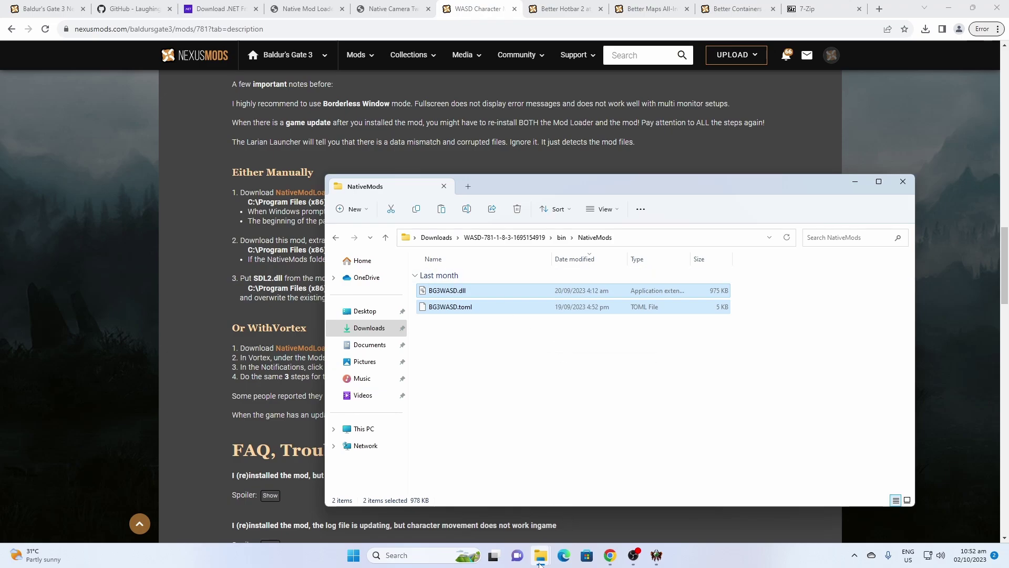
# Paste BG3WASD.dll and BG3WASD.toml into the NativeMods folder inside the Baldur's Gate 3 bin folder on drive F:
pyautogui.moveTo(539, 560)
pyautogui.click(606, 508)
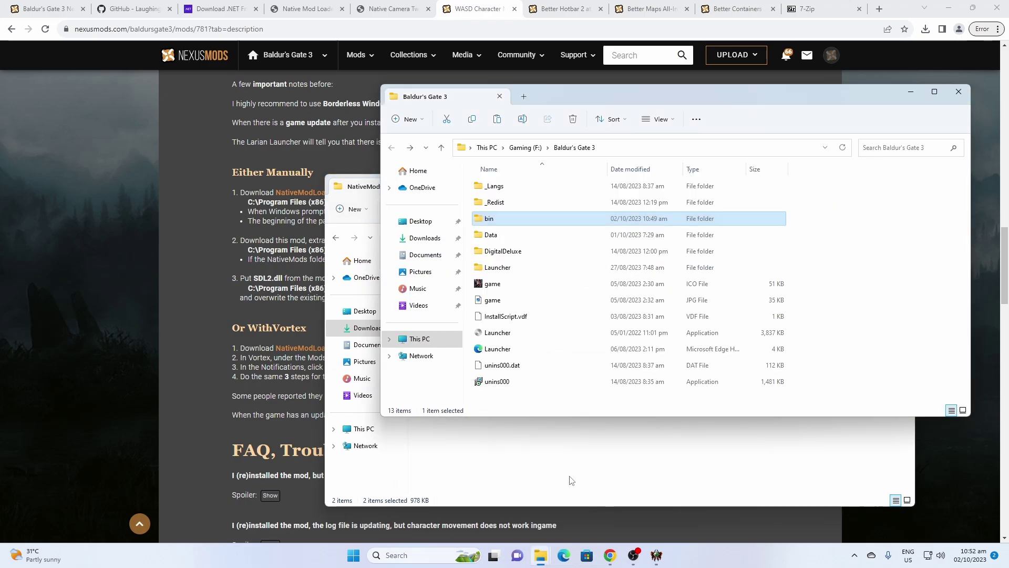
pyautogui.doubleClick(540, 218)
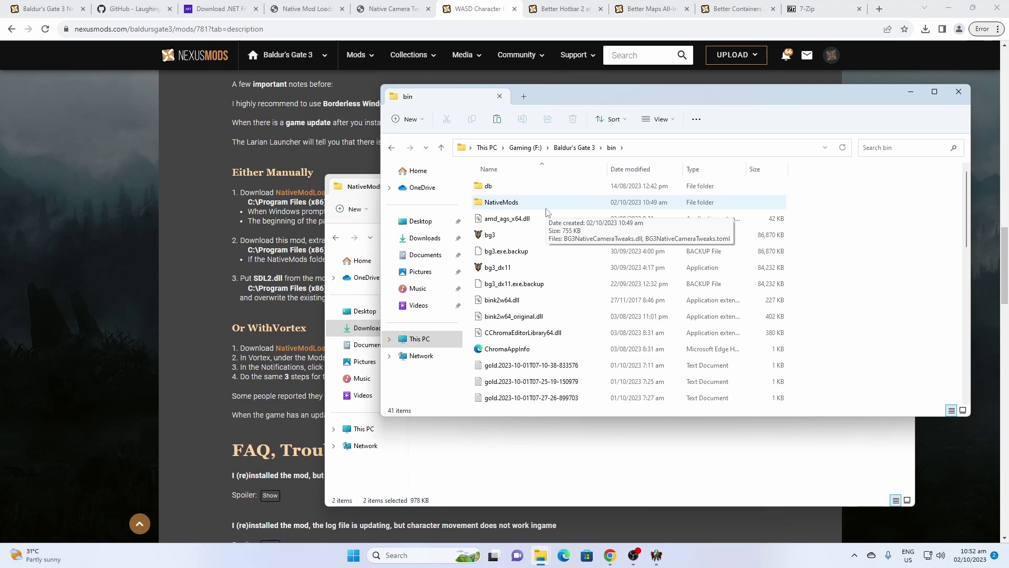
pyautogui.doubleClick(546, 204)
pyautogui.rightClick(566, 265)
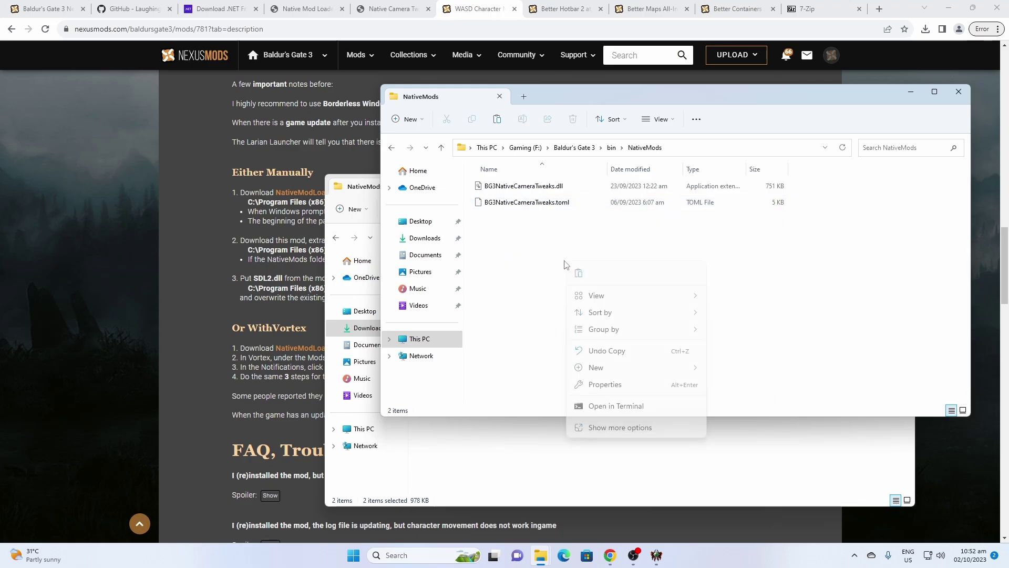
pyautogui.click(606, 425)
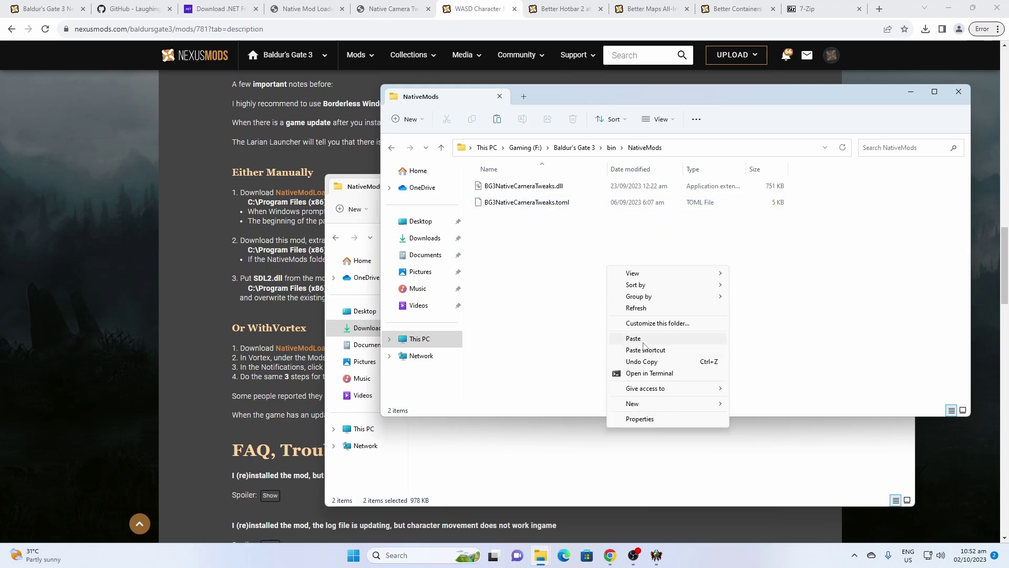
pyautogui.click(634, 338)
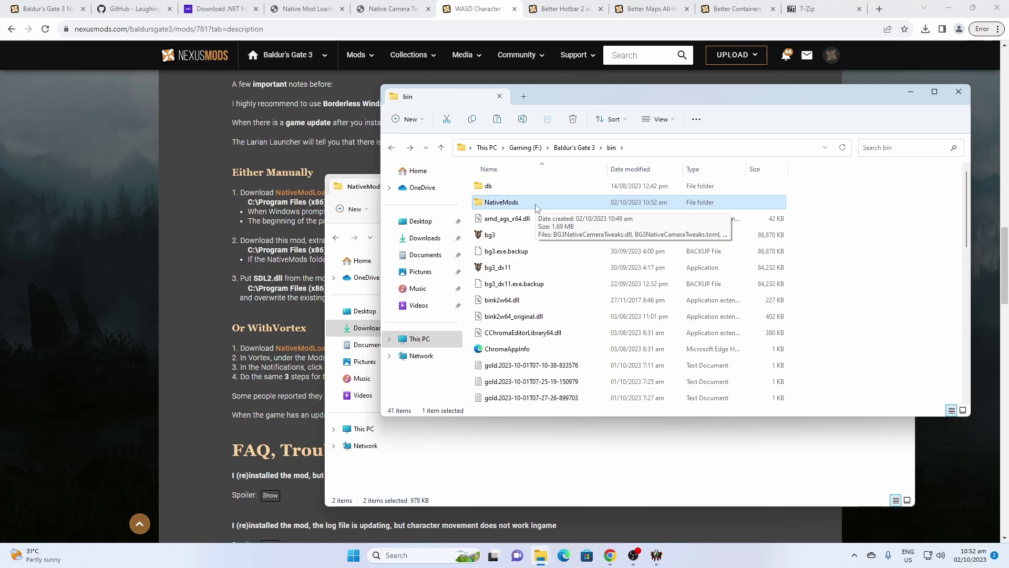
pyautogui.doubleClick(536, 204)
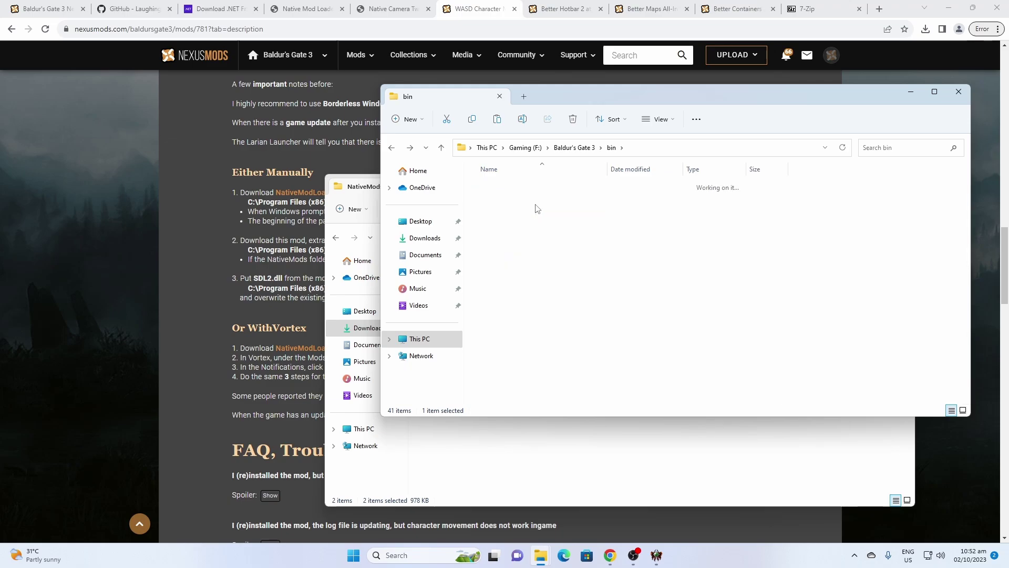
# Copy SDL2.dll from the bin folder inside the extracted WASD mod folder in Downloads
pyautogui.click(337, 249)
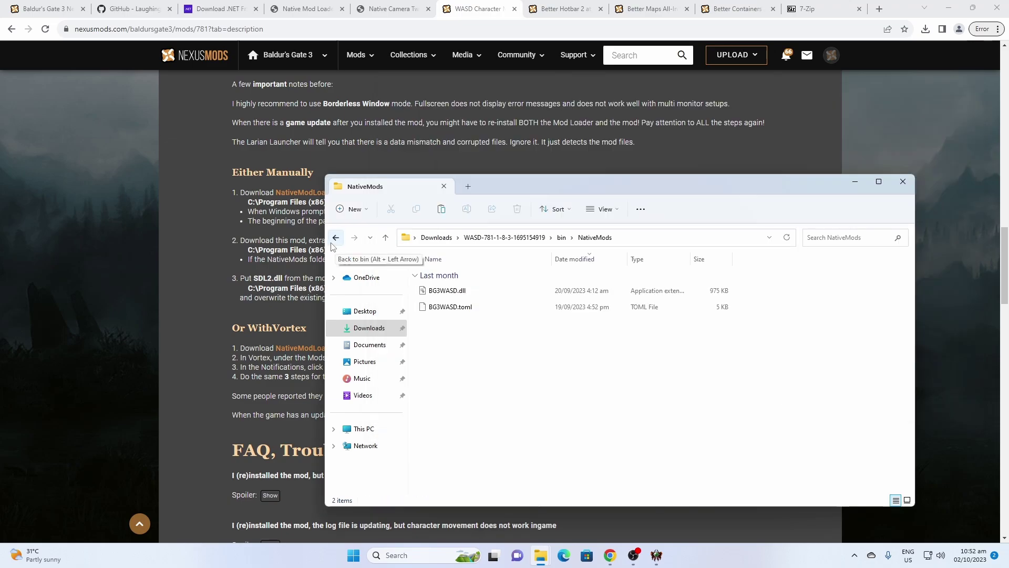
pyautogui.click(333, 241)
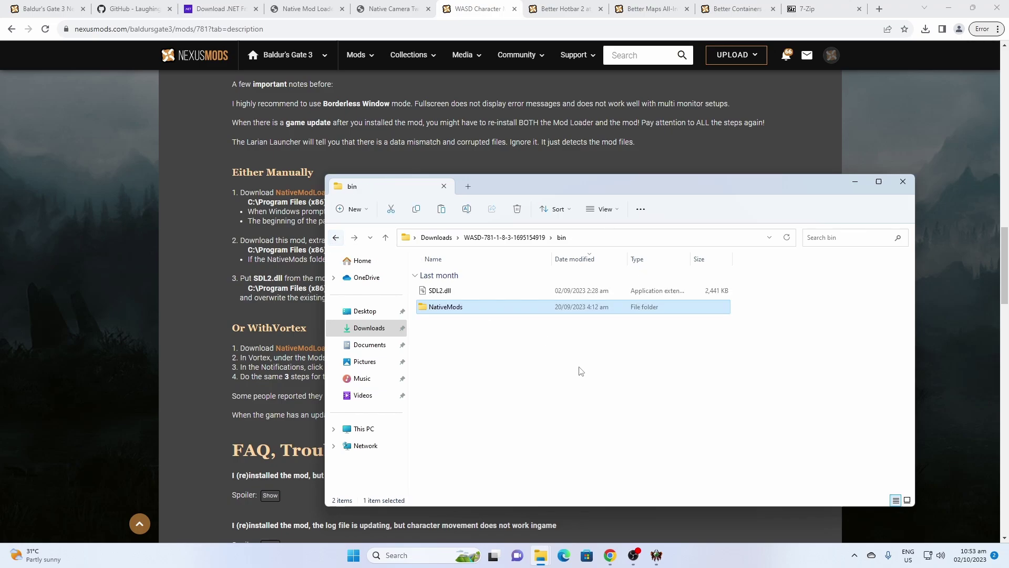
pyautogui.click(505, 295)
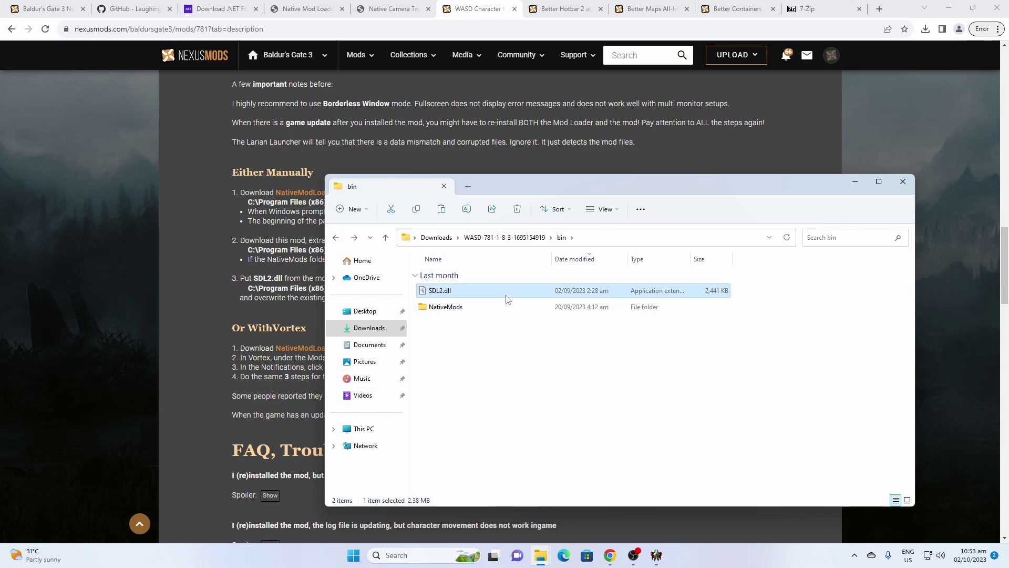
pyautogui.rightClick(505, 296)
pyautogui.click(557, 458)
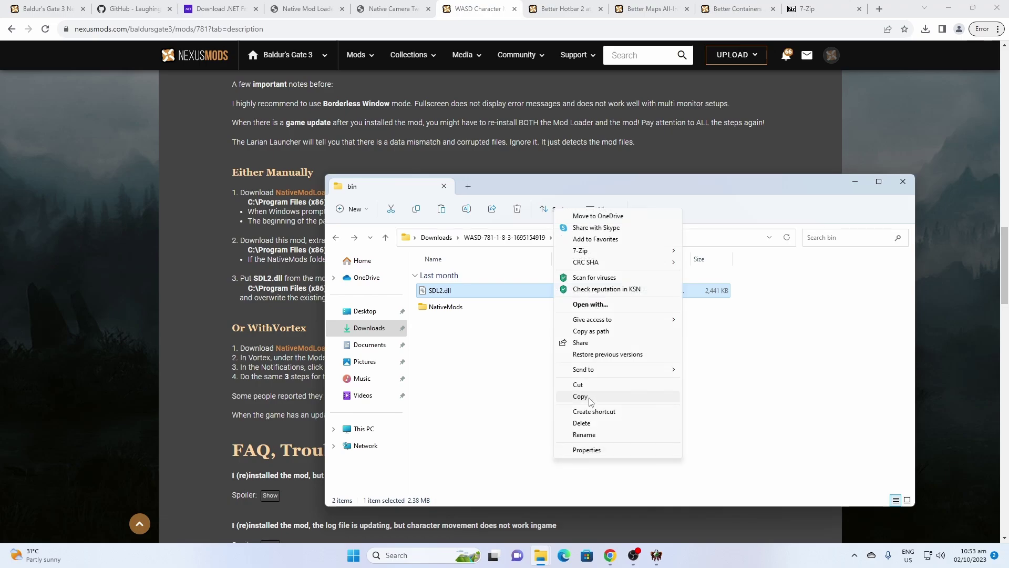
pyautogui.click(590, 397)
# Paste SDL2.dll into the game's bin folder on drive F:, replacing the existing file
pyautogui.moveTo(546, 555)
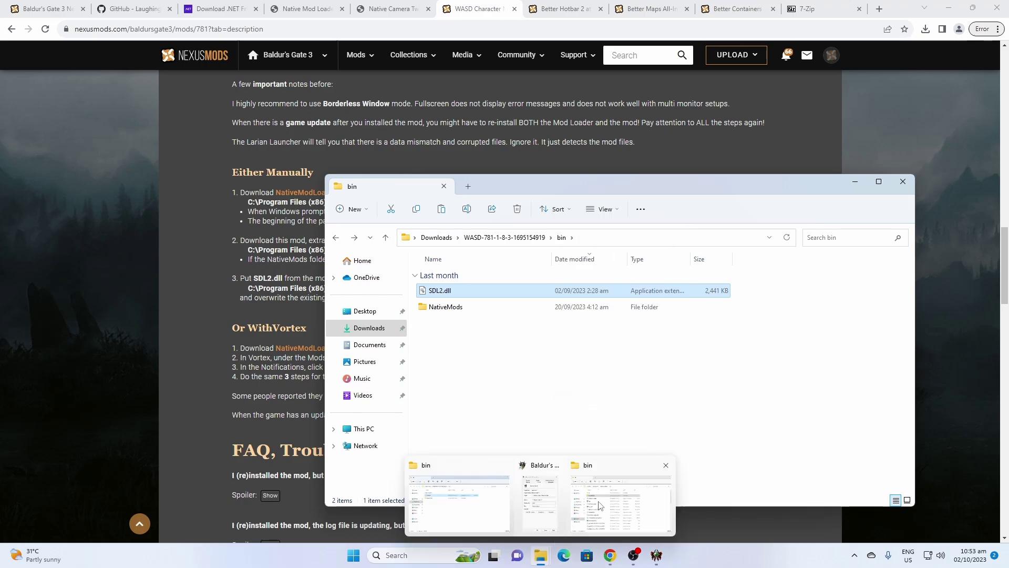
pyautogui.click(599, 505)
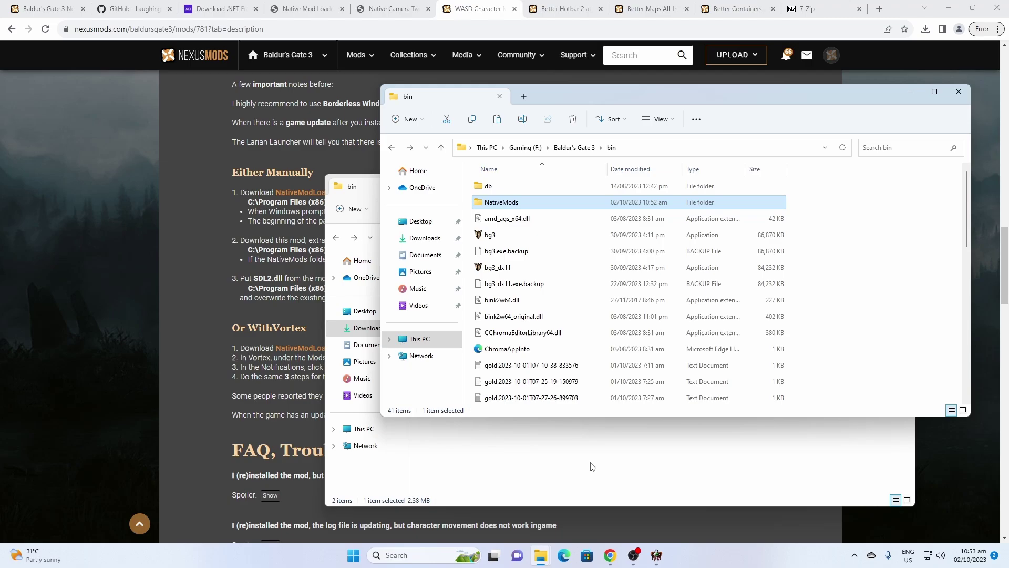
pyautogui.rightClick(854, 257)
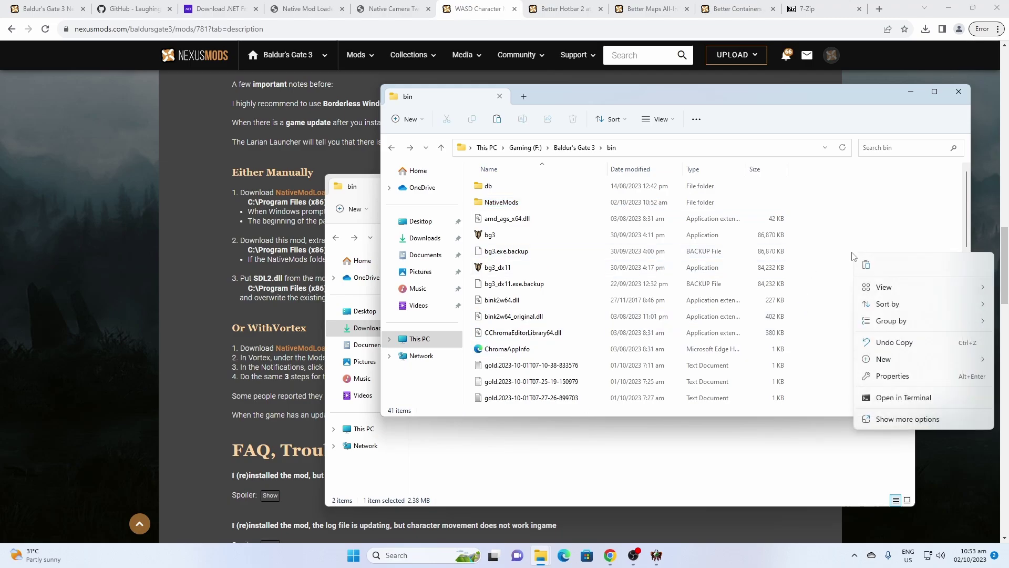
pyautogui.click(906, 419)
pyautogui.click(896, 336)
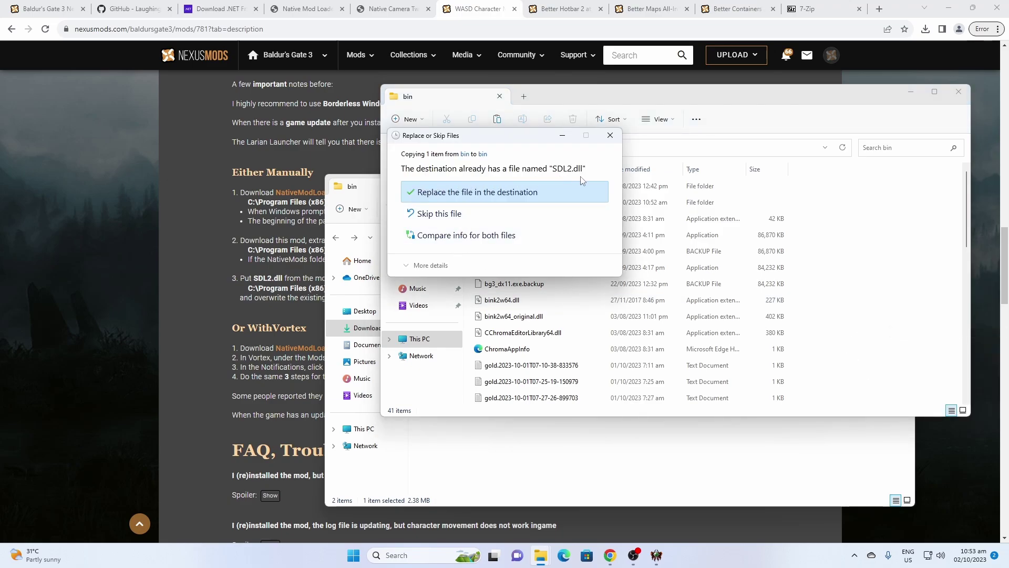
pyautogui.click(543, 191)
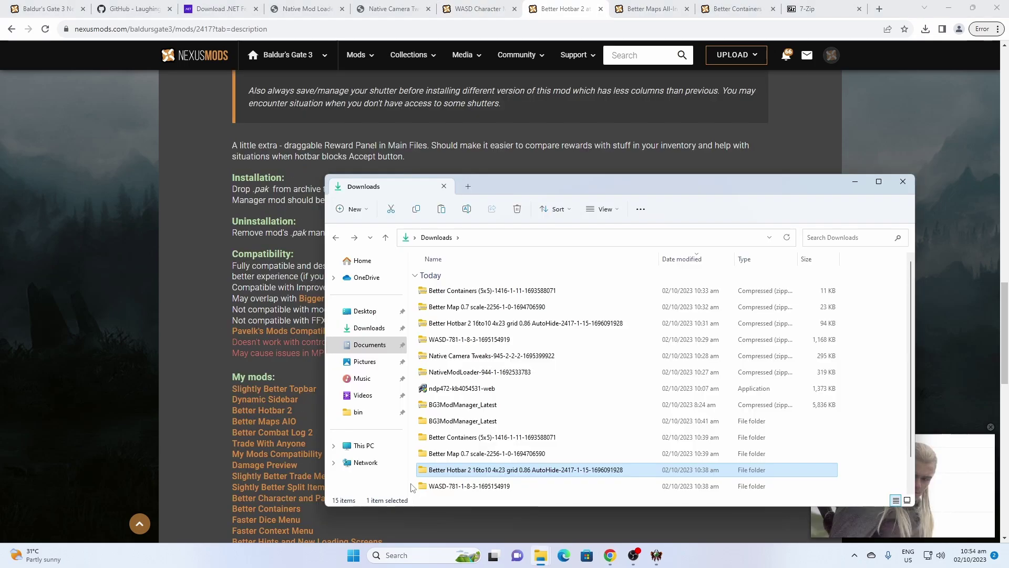
# Switch to Baldur's Gate 3 Mod Manager and import BetterHotBar2_1610_4x23_scale86_AutoHide.pak from the extracted Better Hotbar 2 folder in Downloads
pyautogui.doubleClick(455, 439)
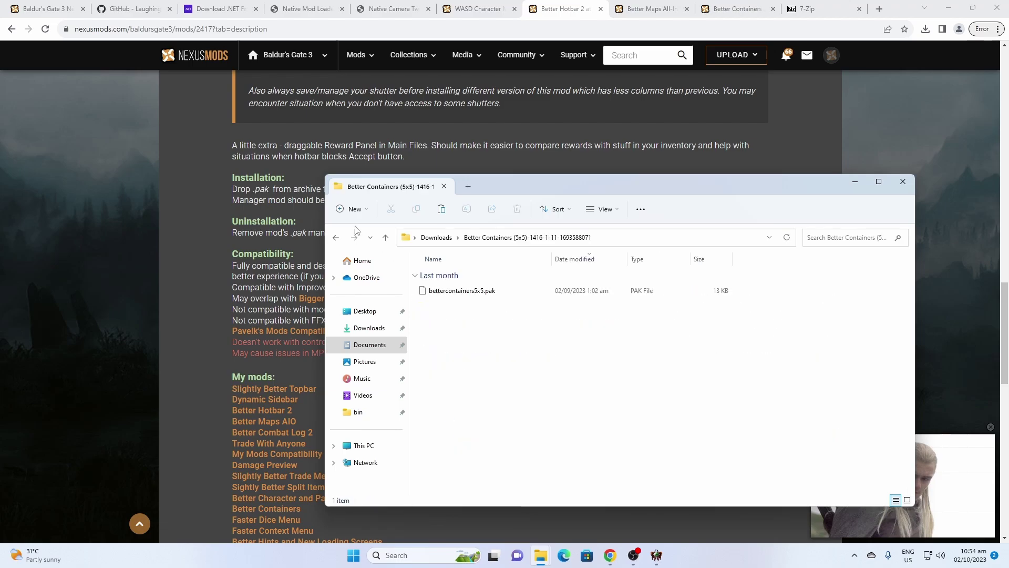
pyautogui.click(334, 237)
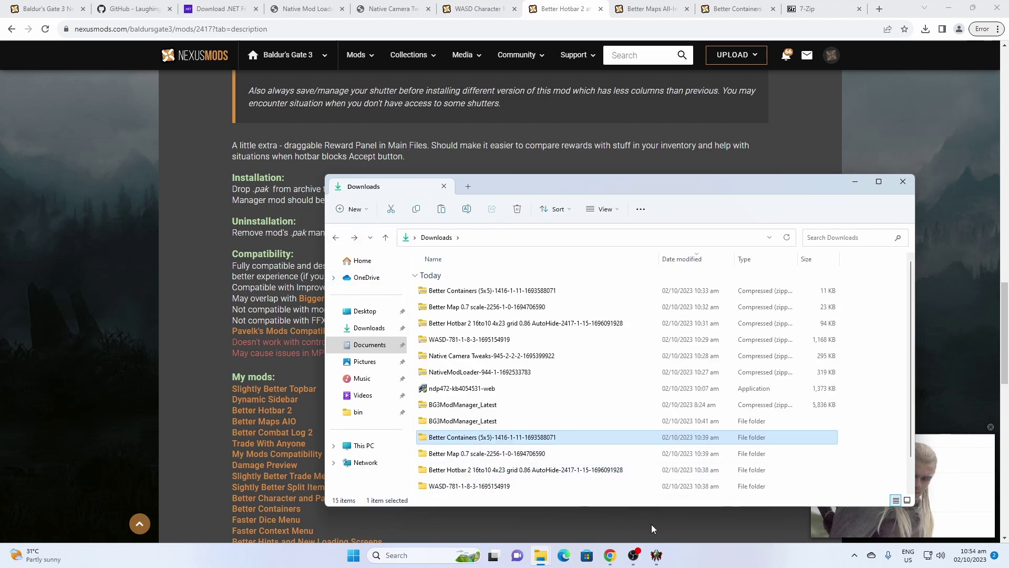
pyautogui.moveTo(658, 559)
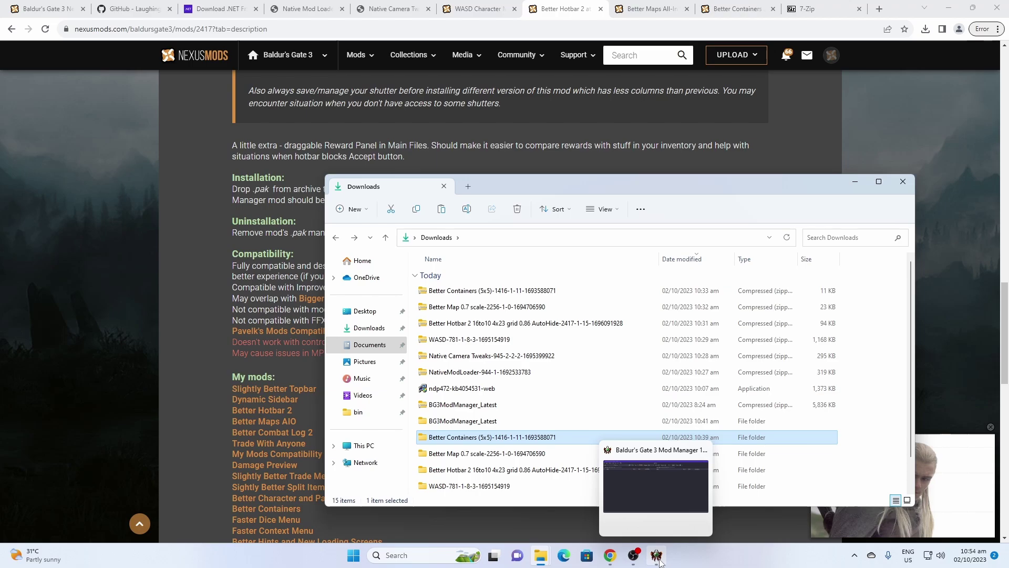
pyautogui.click(656, 556)
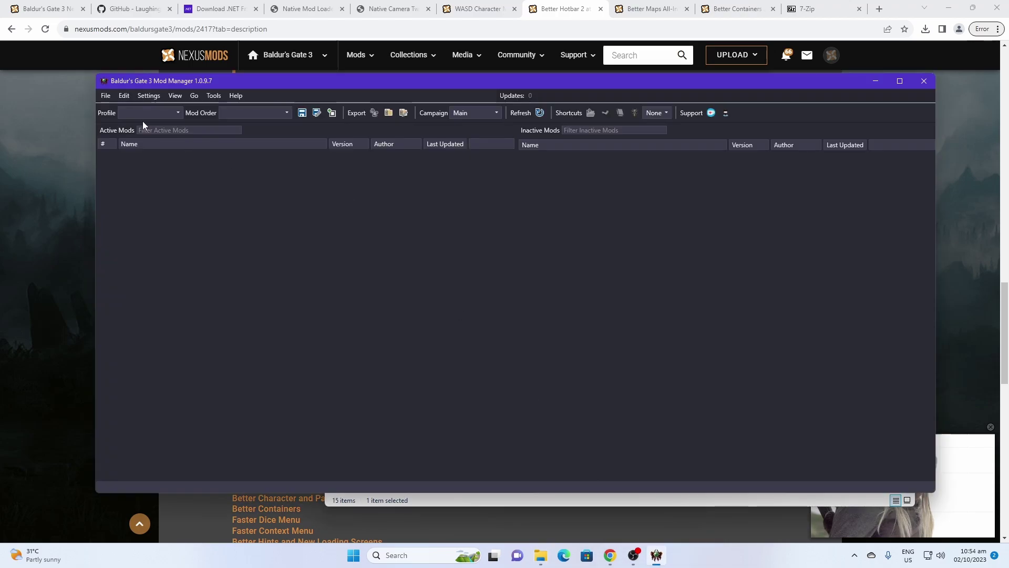
pyautogui.click(108, 95)
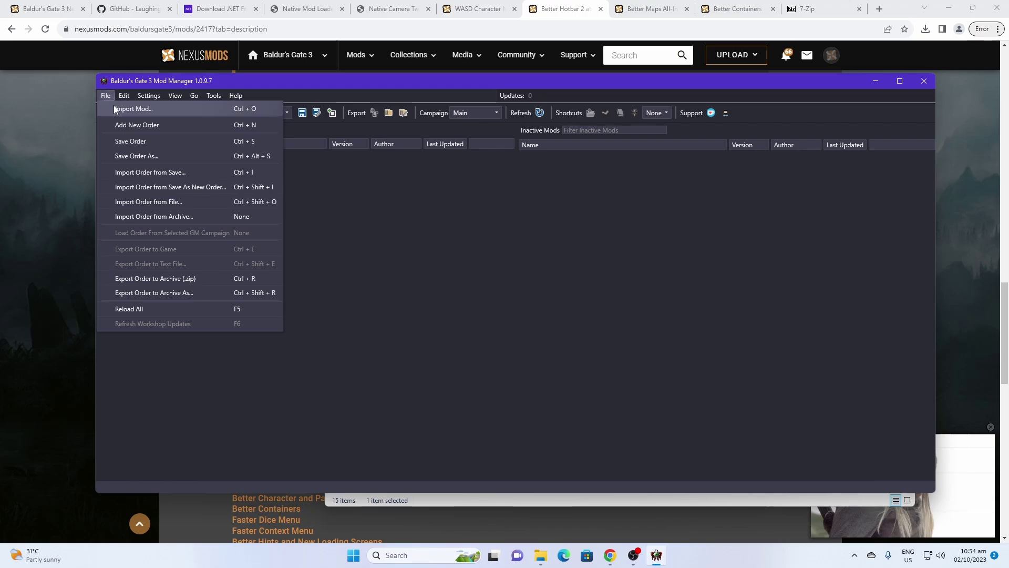
pyautogui.click(113, 108)
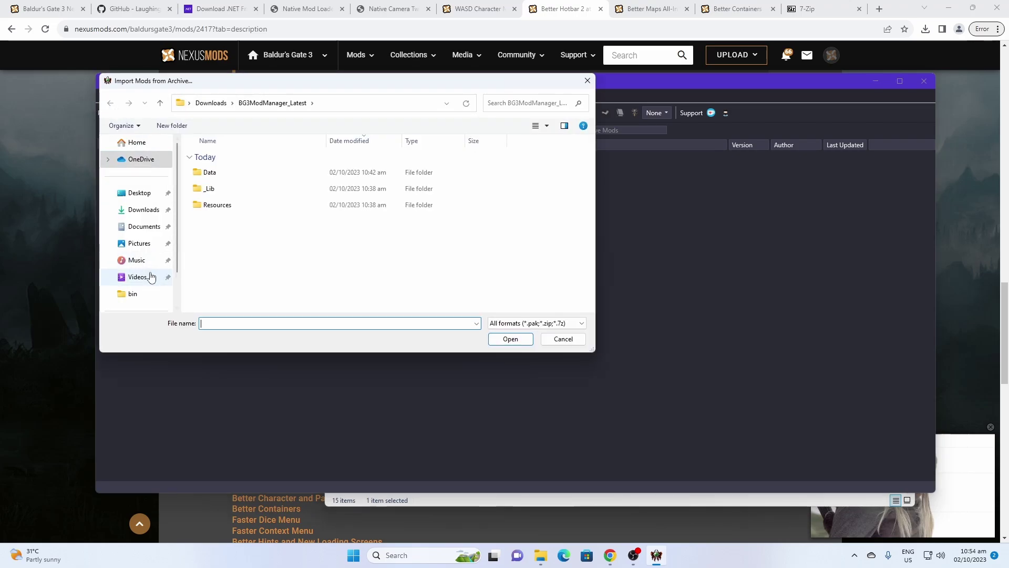
pyautogui.click(143, 209)
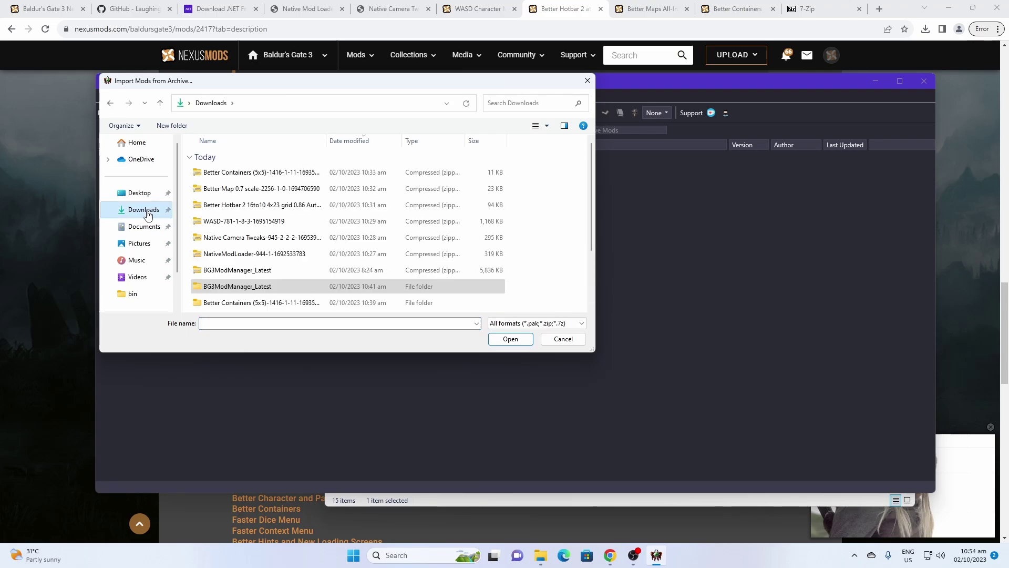
pyautogui.scroll(-2, 363, 261)
pyautogui.doubleClick(289, 255)
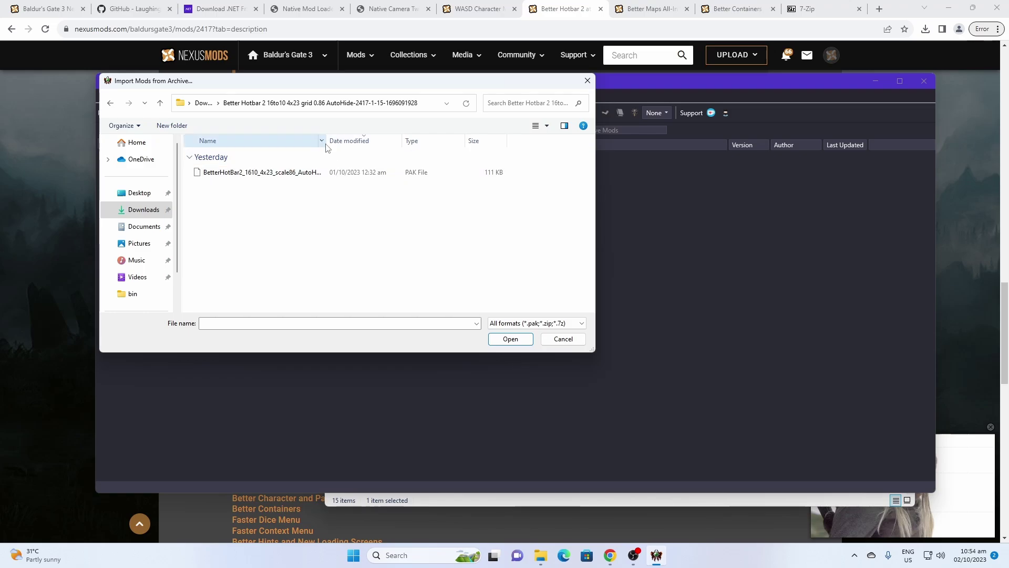
pyautogui.moveTo(326, 143); pyautogui.dragTo(383, 143)
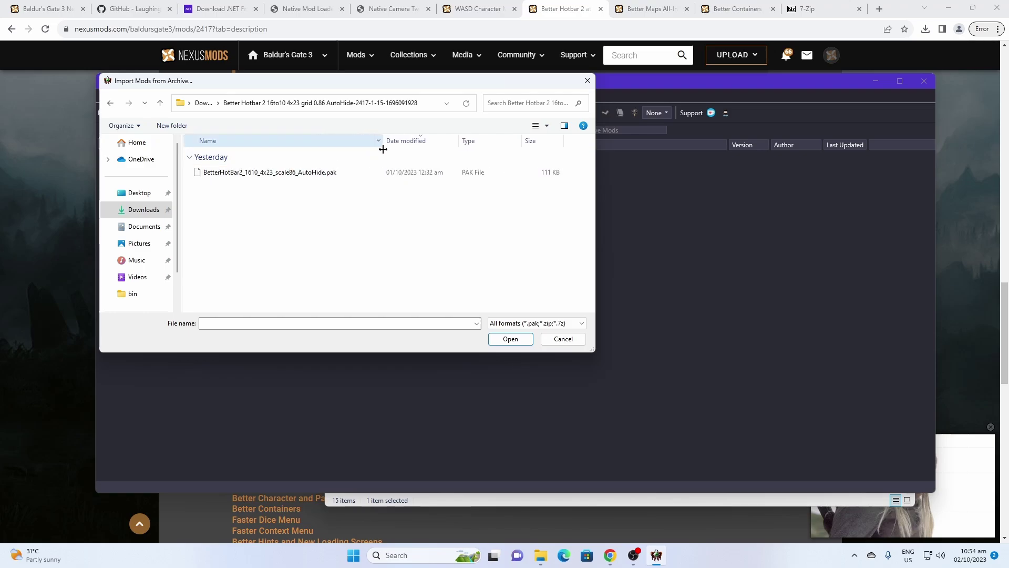
pyautogui.click(343, 178)
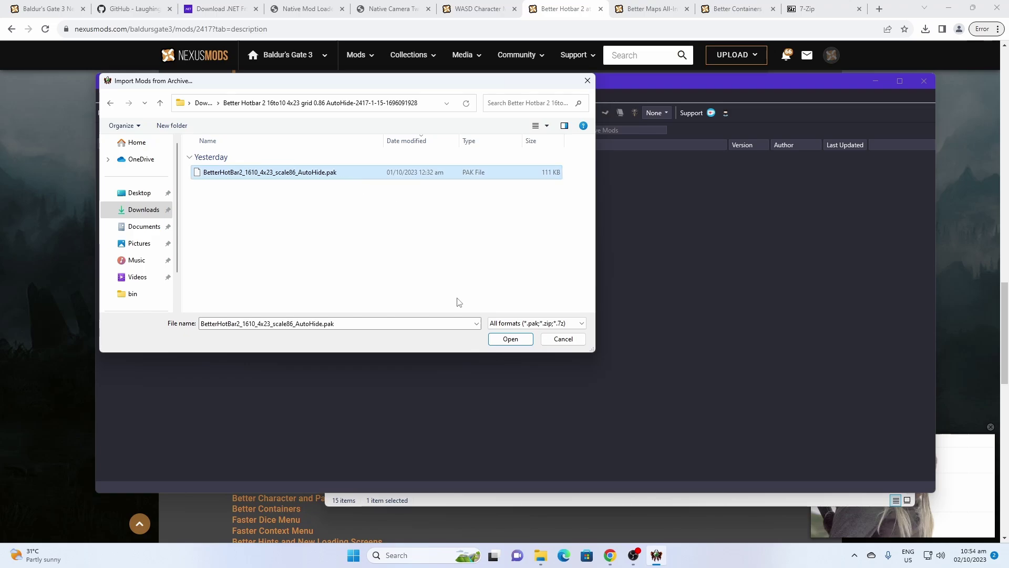
pyautogui.click(498, 342)
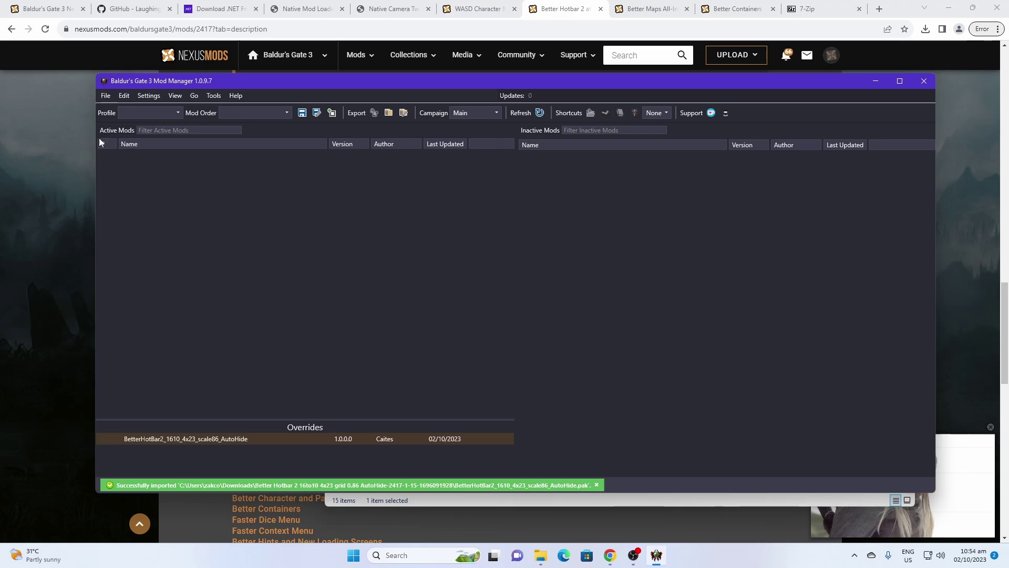
# Import bettercontainers5x5.pak from the extracted Better Containers (5x5) folder in Downloads into the mod manager
pyautogui.click(106, 95)
pyautogui.click(120, 107)
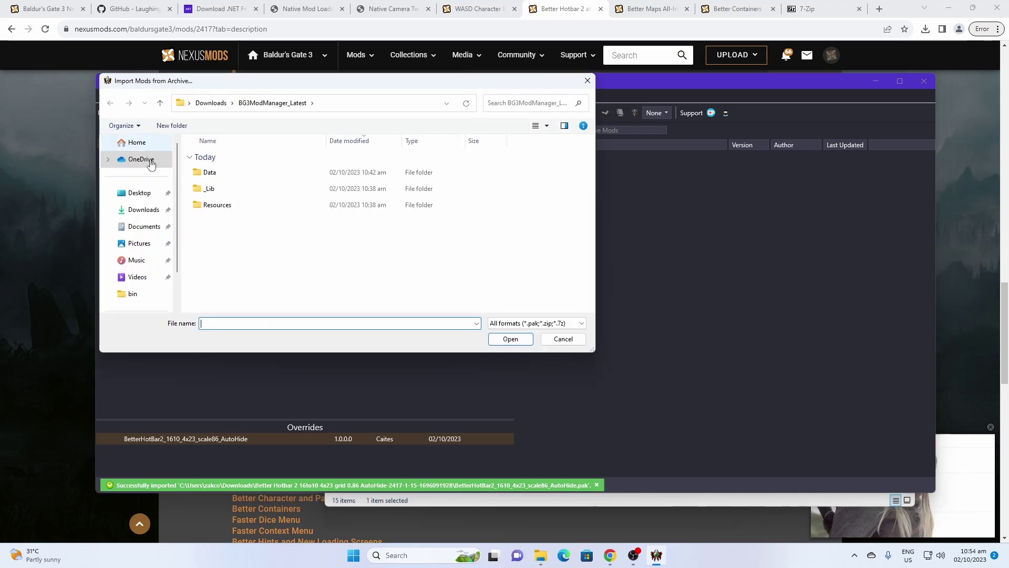
pyautogui.click(143, 210)
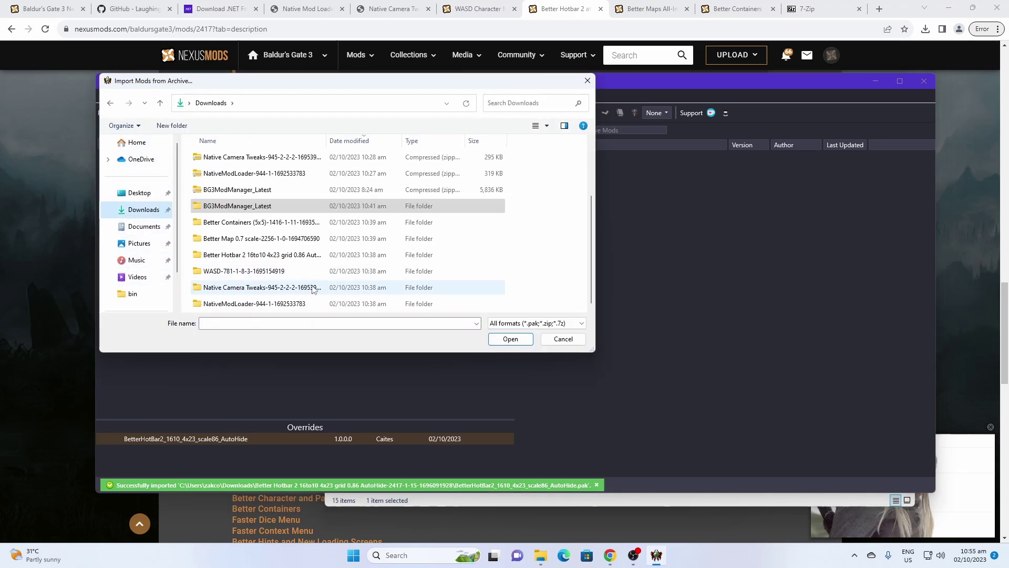
pyautogui.doubleClick(303, 222)
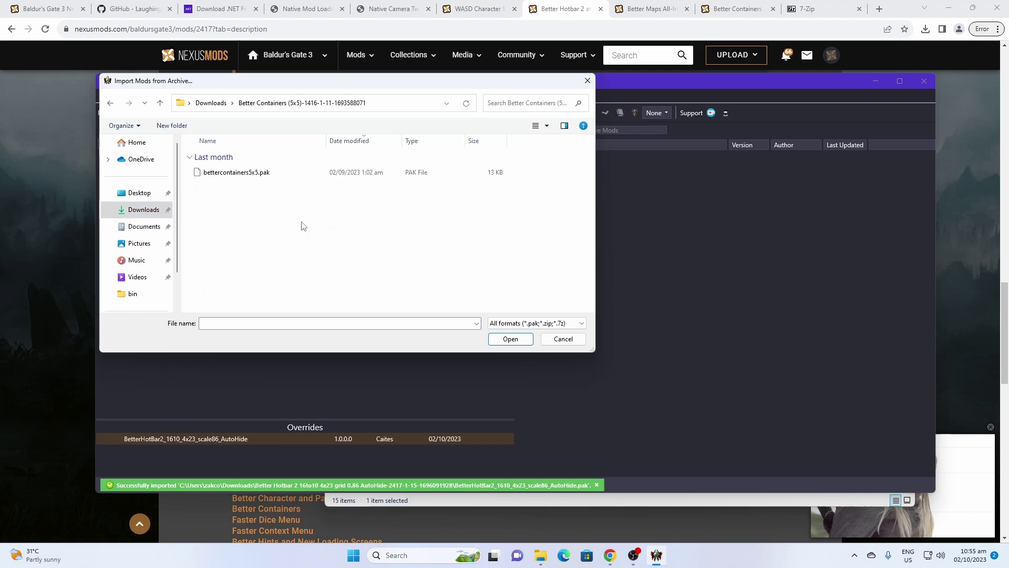
pyautogui.click(284, 178)
pyautogui.click(495, 342)
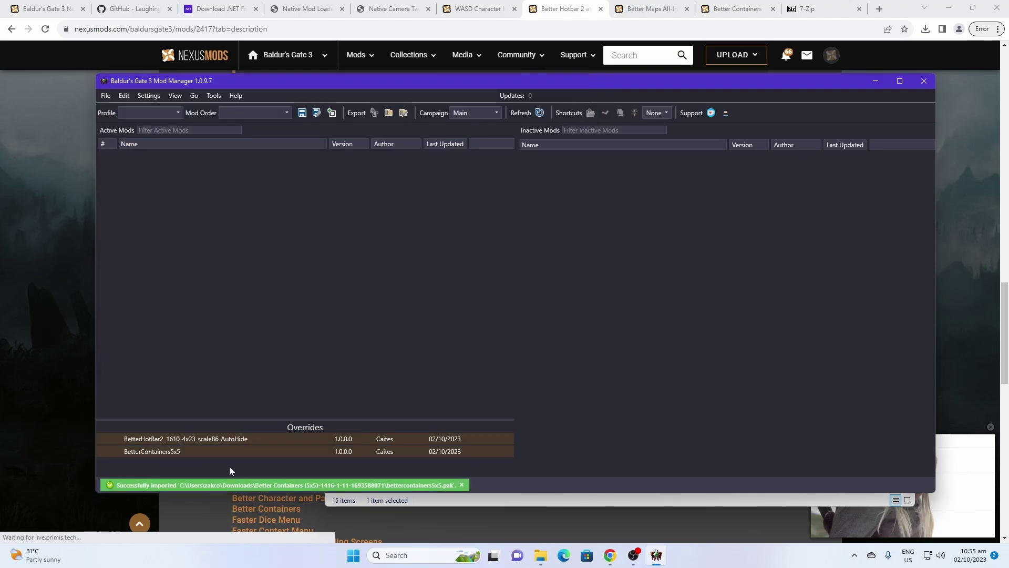
# Import BetterMapScale70.pak from the extracted Better Map 0.7 scale folder in Downloads and select it among the overrides
pyautogui.click(109, 96)
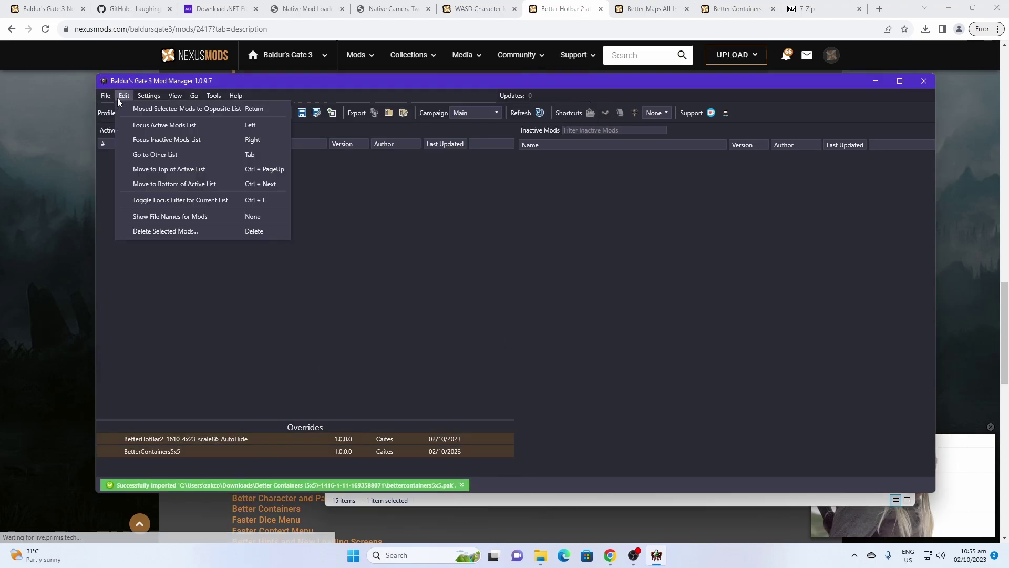
pyautogui.click(111, 112)
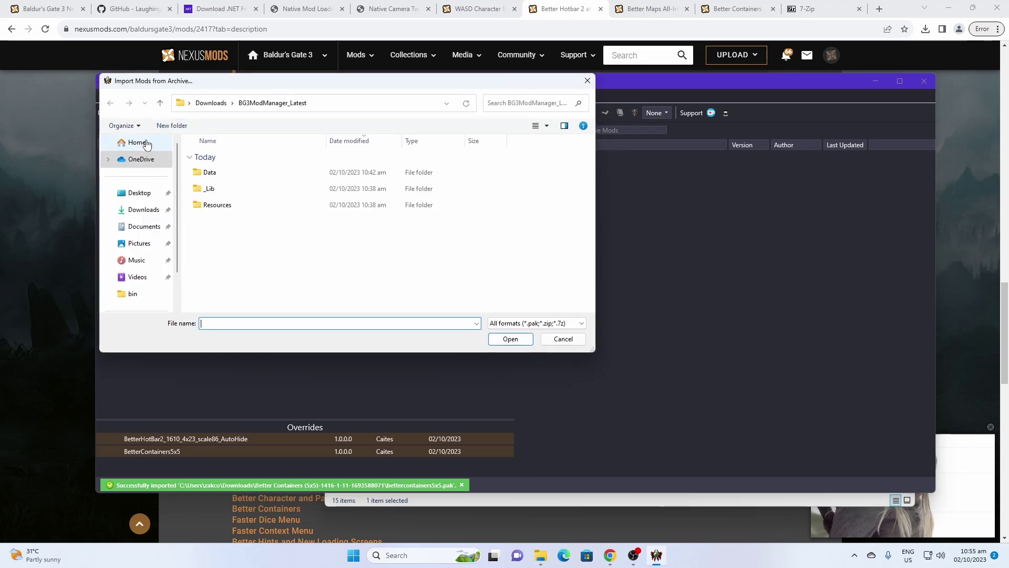
pyautogui.click(140, 211)
pyautogui.scroll(-3, 289, 225)
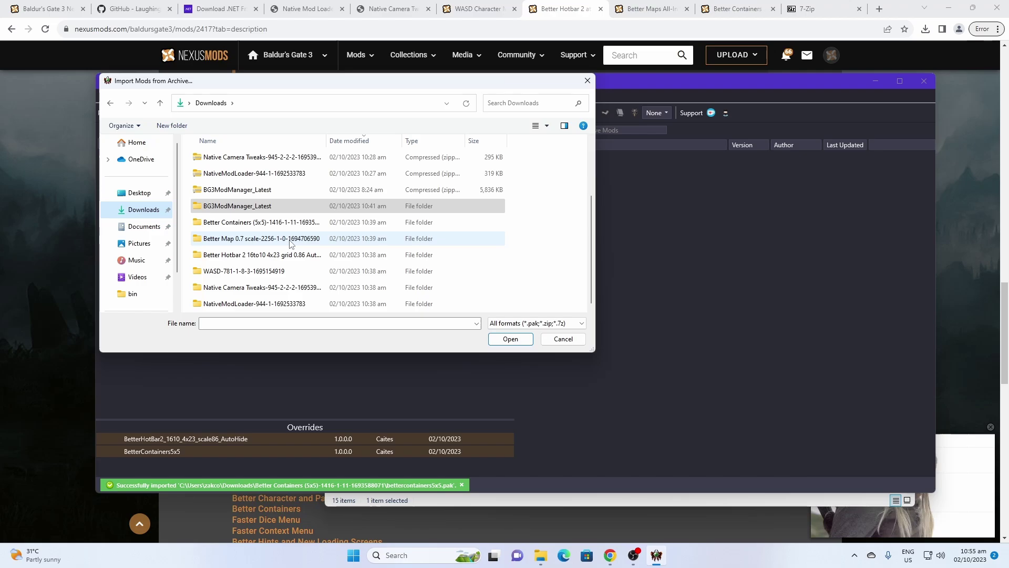
pyautogui.scroll(2, 273, 250)
pyautogui.doubleClick(255, 303)
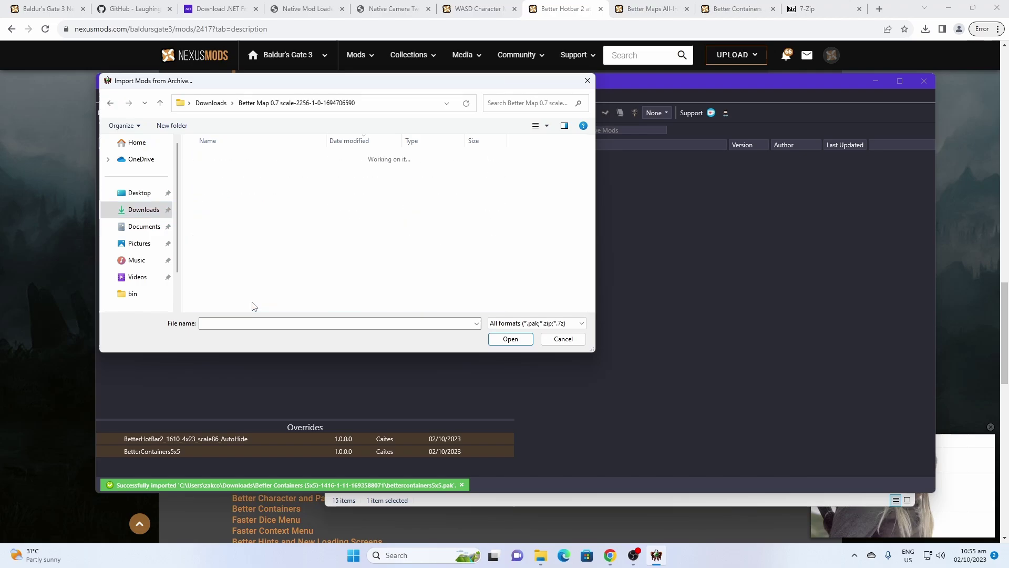
pyautogui.click(241, 176)
pyautogui.click(501, 339)
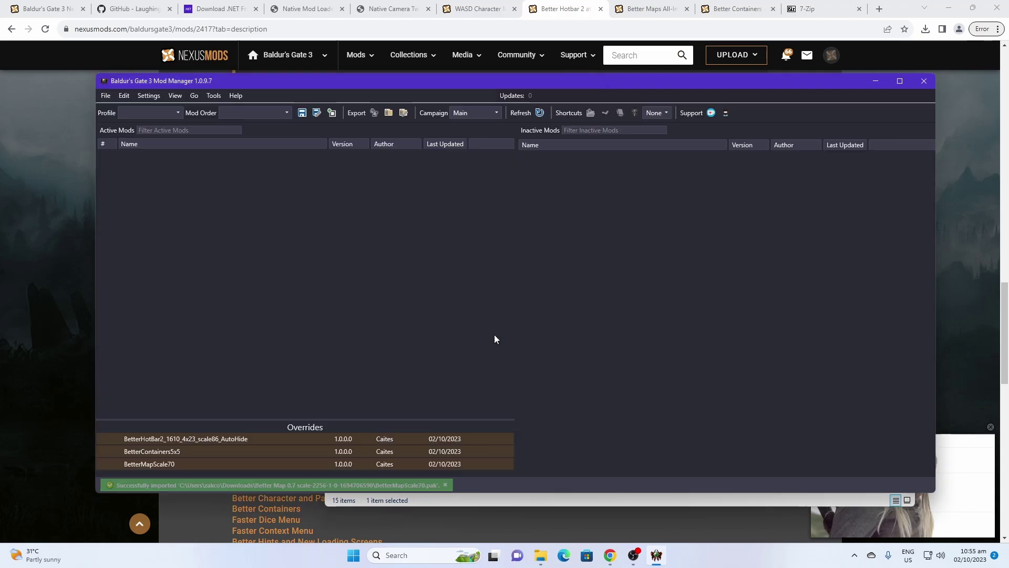
pyautogui.click(206, 463)
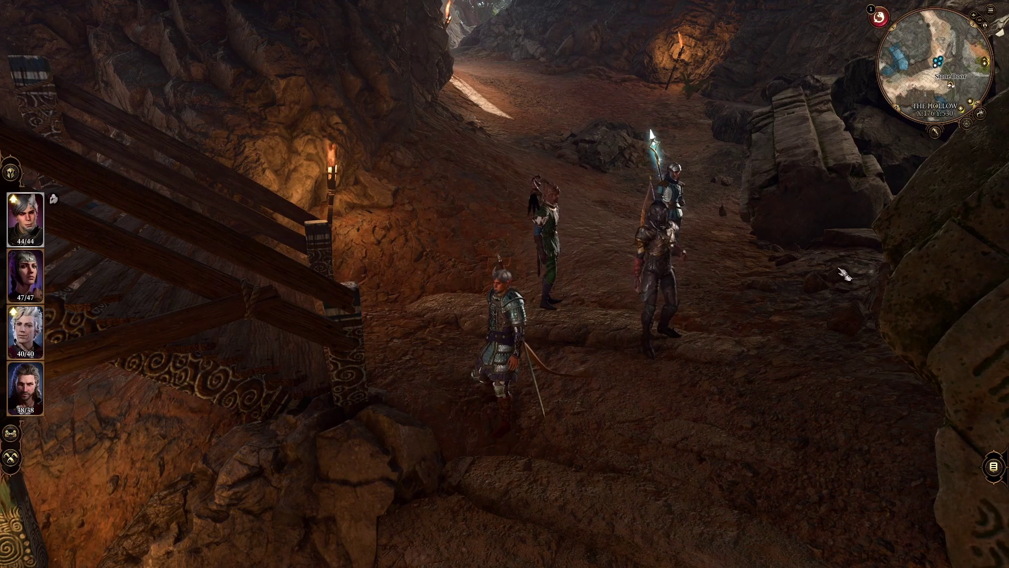
pyautogui.scroll(3, 731, 263)
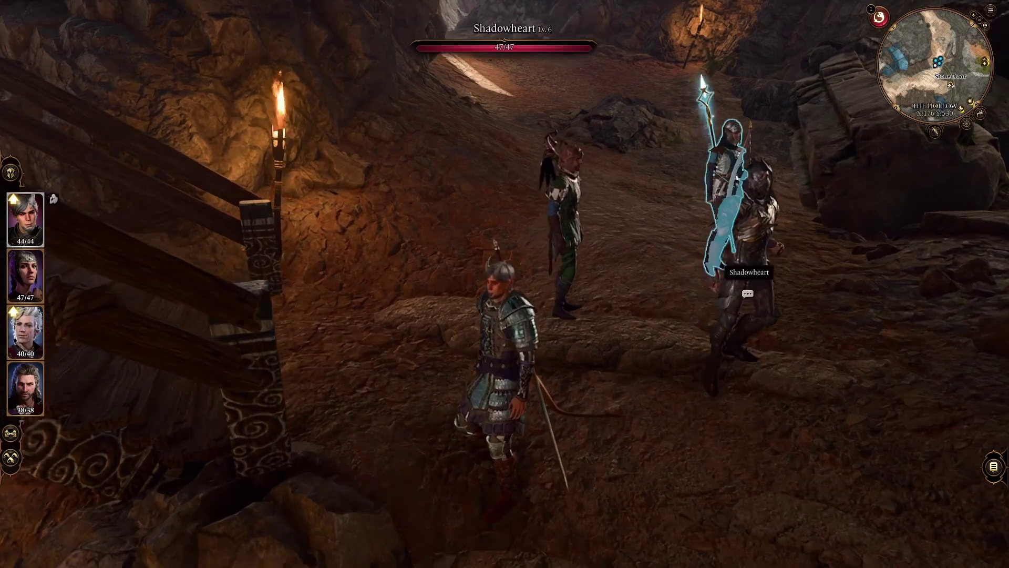
pyautogui.scroll(-2, 858, 390)
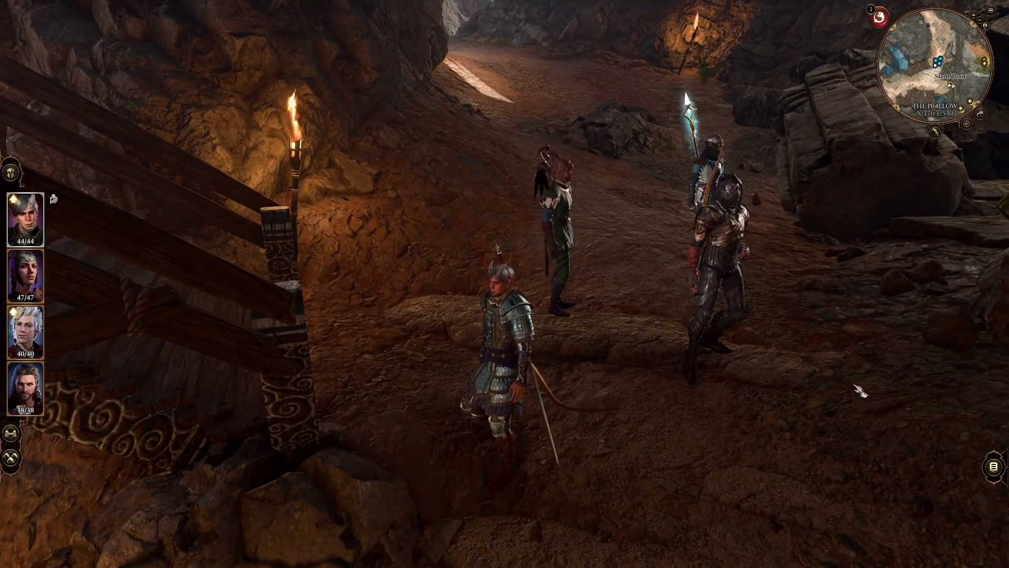